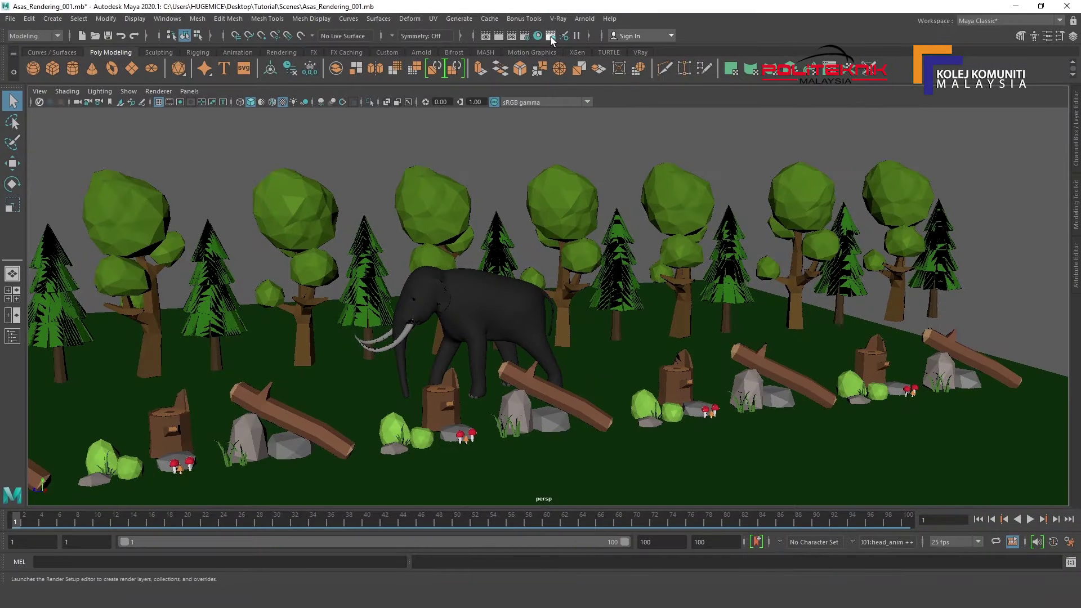
Open Render Setup and the Outliner, then inspect the Background, ForeGrnd and anim_walk:BB_MAMMOTH groups
click(551, 38)
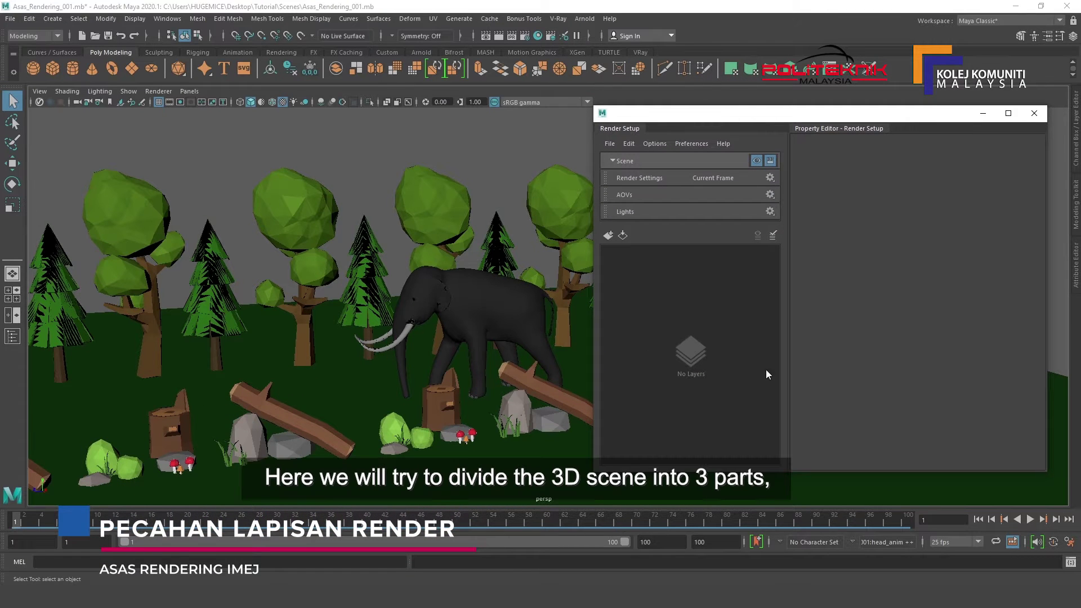
click(11, 338)
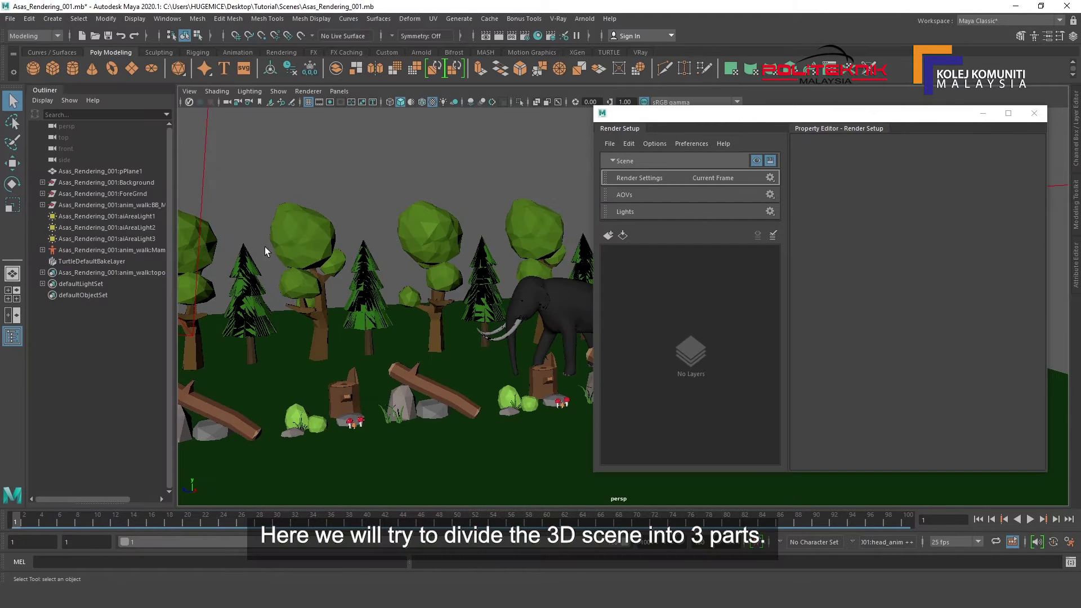
click(93, 183)
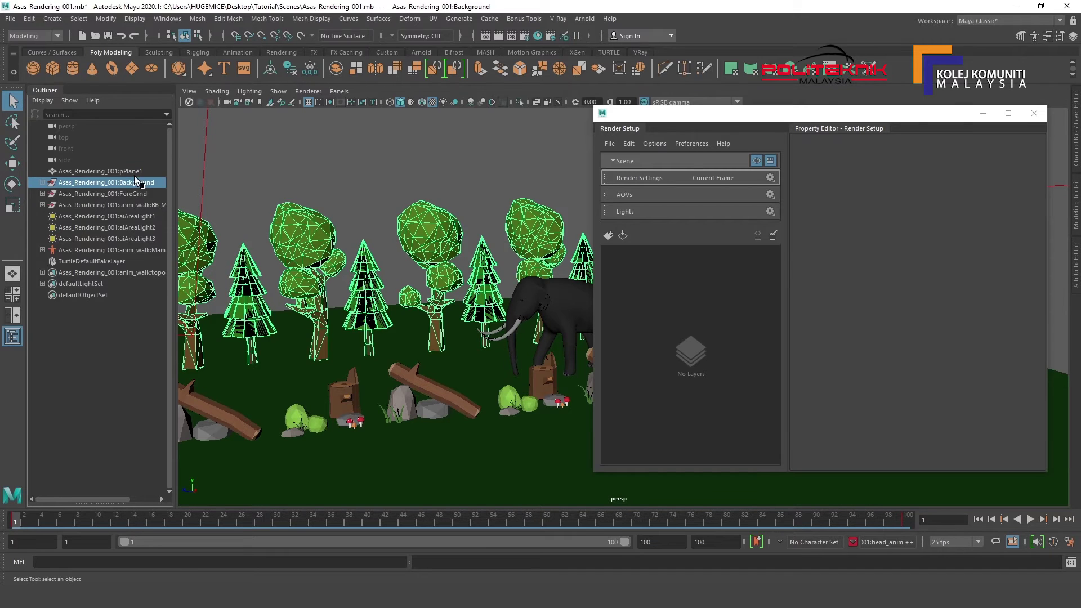
click(122, 194)
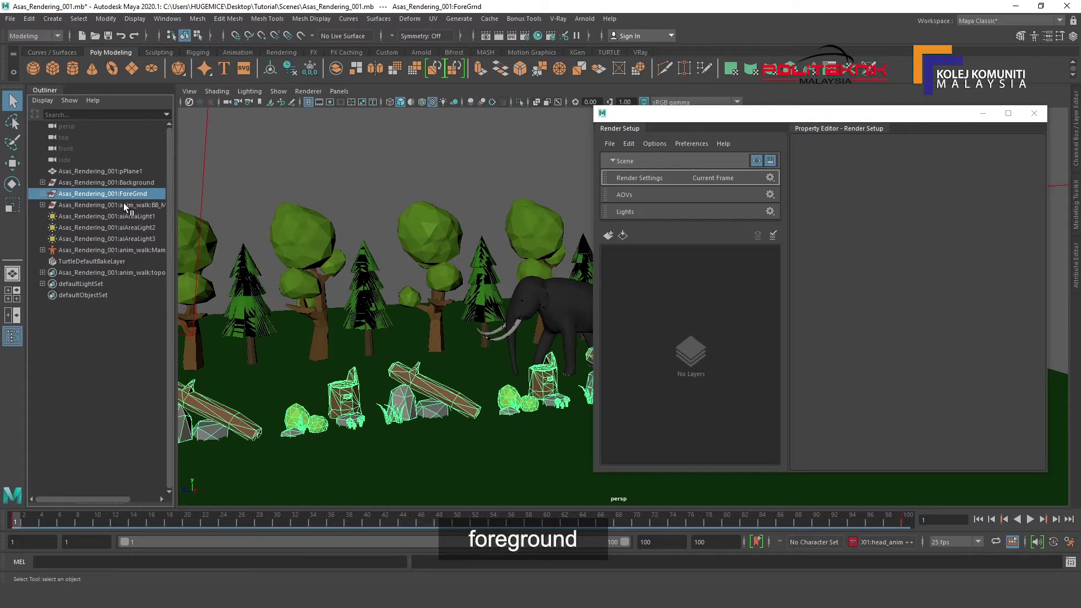
click(123, 205)
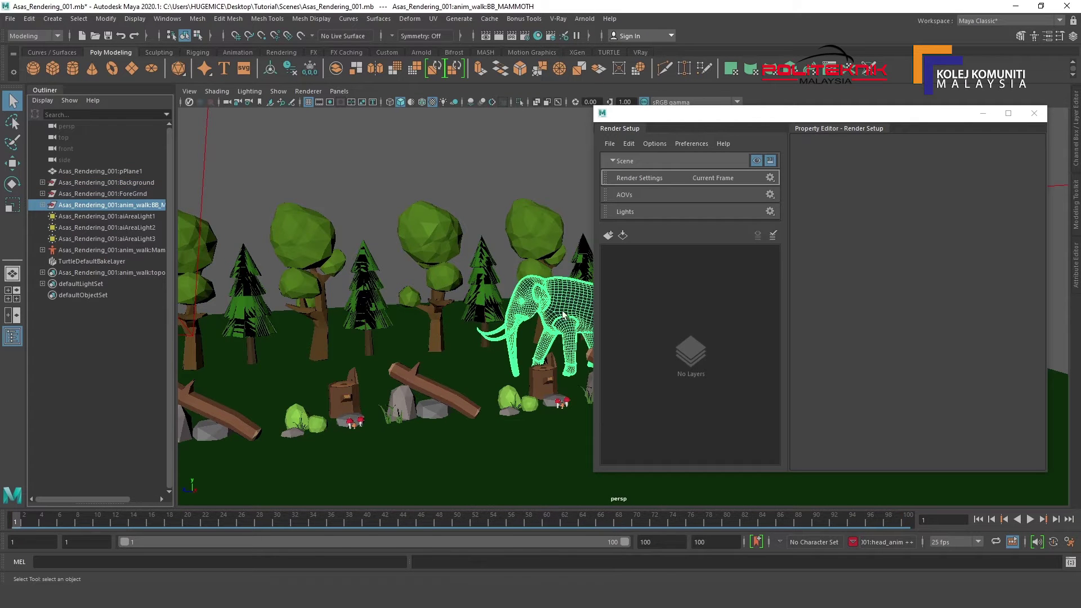
Create a render layer named Foreground, then select the ForeGrnd group in the Outliner
drag(649, 113, 673, 76)
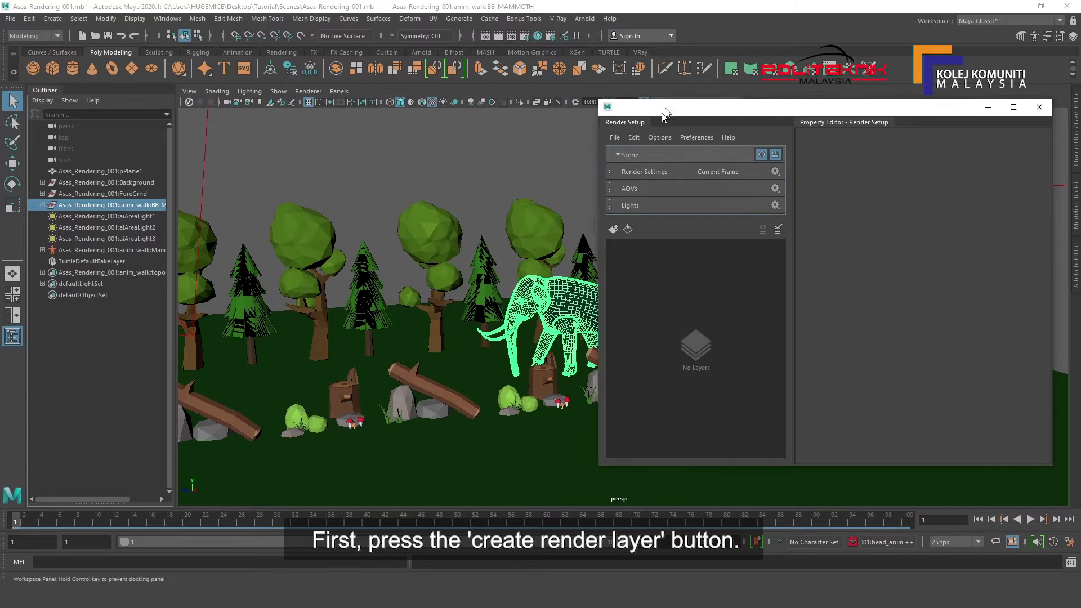
click(631, 199)
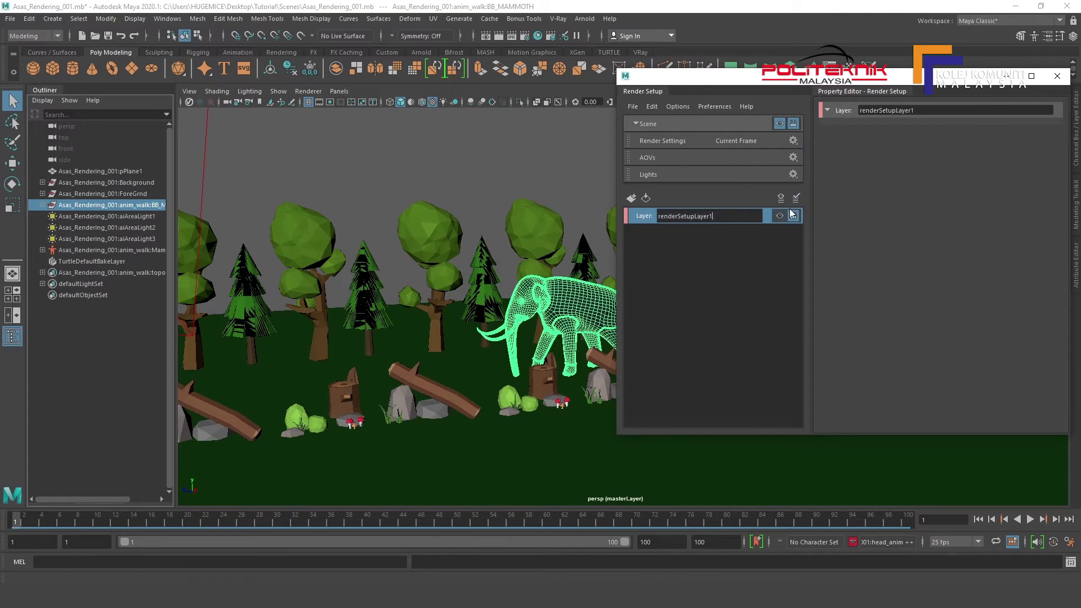
drag(721, 82, 684, 85)
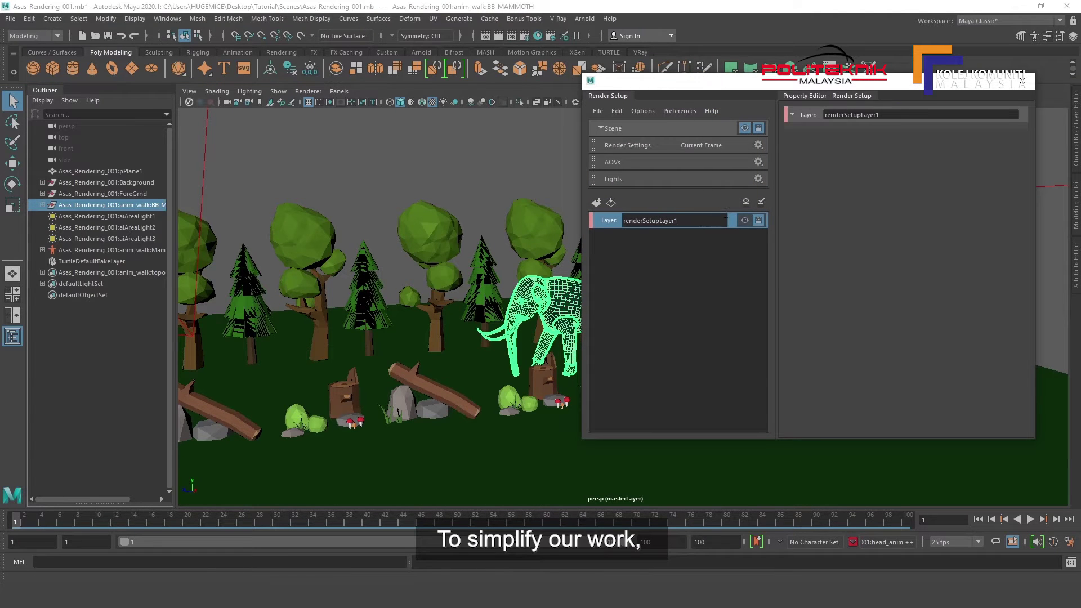
text(Foreground)
key(Return)
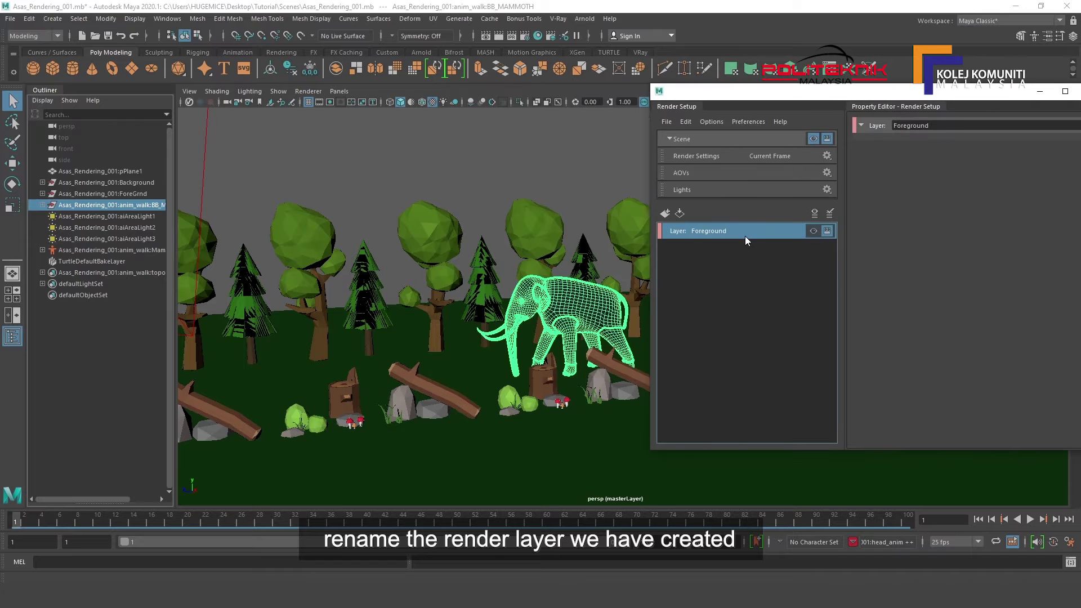
click(127, 193)
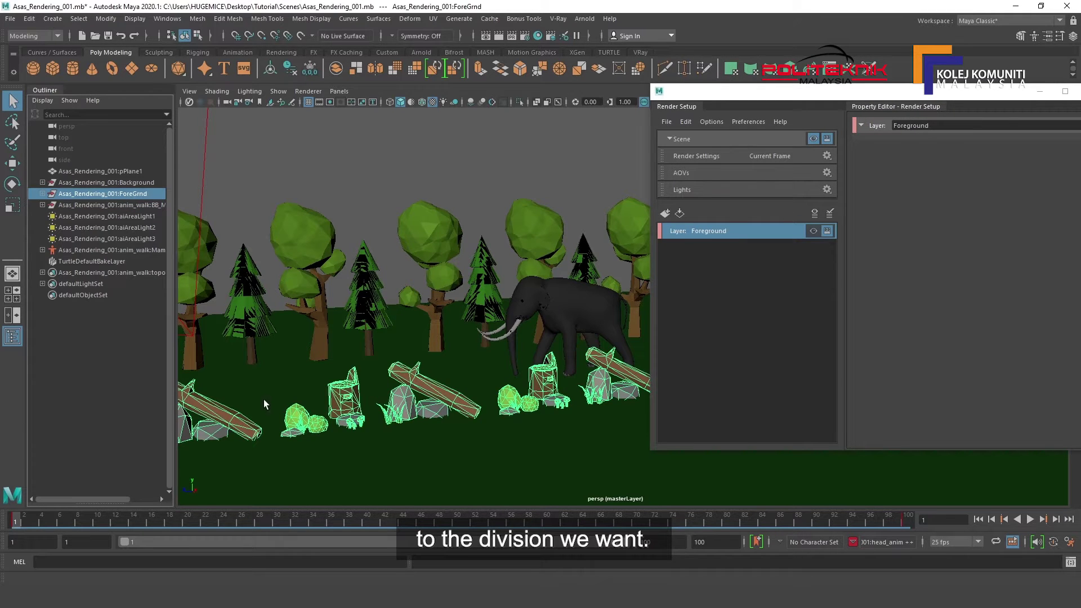
Add a Foreground_ob collection holding the ForeGrnd group to the Foreground layer and view that layer alone
right_click(731, 231)
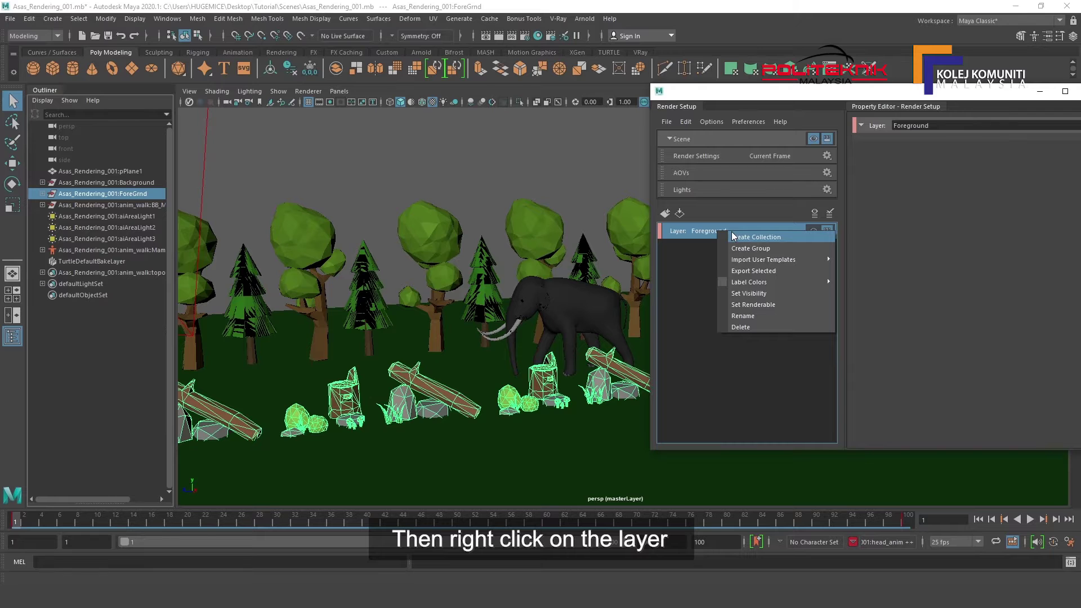
click(743, 238)
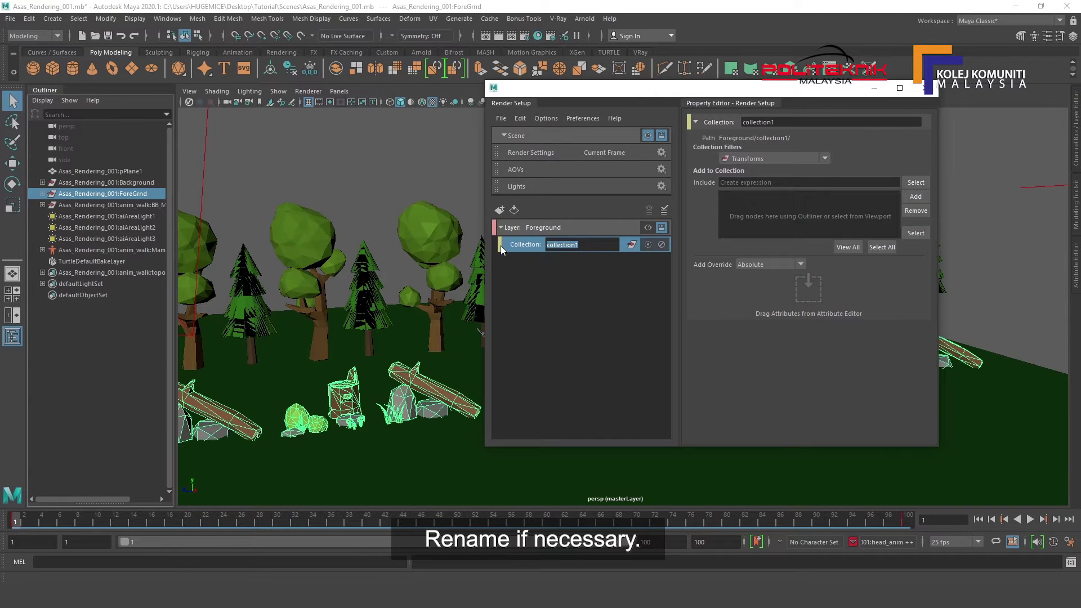
text(Fore)
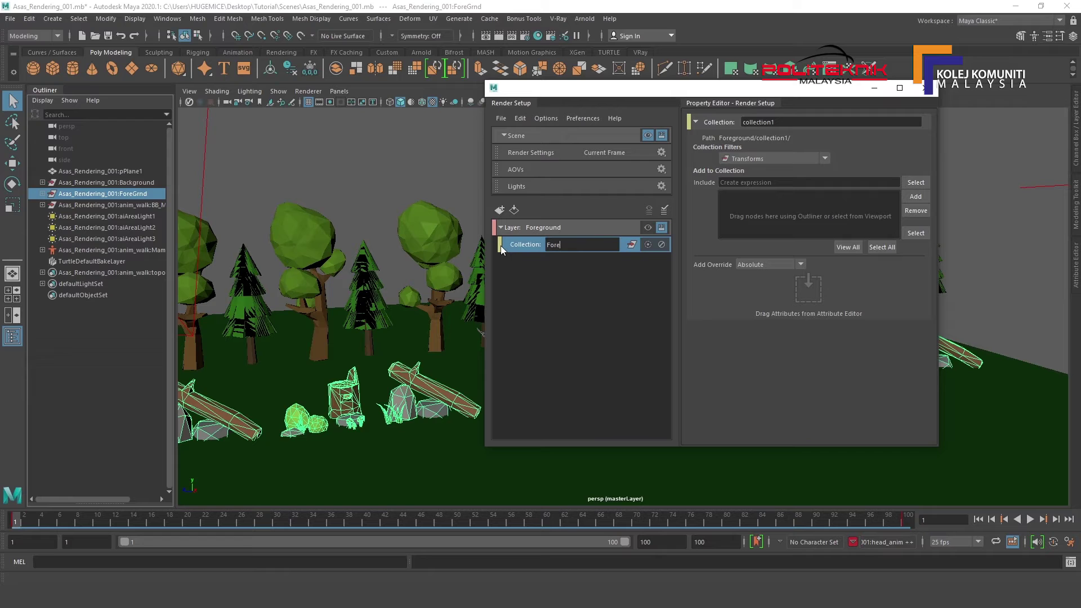
text(ground_)
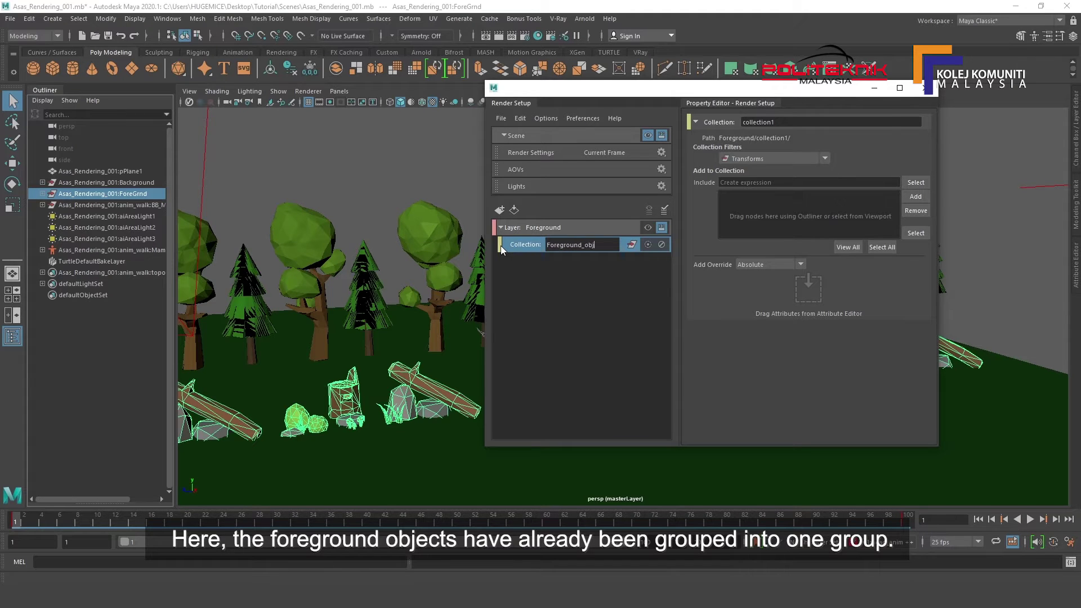
text(ob)
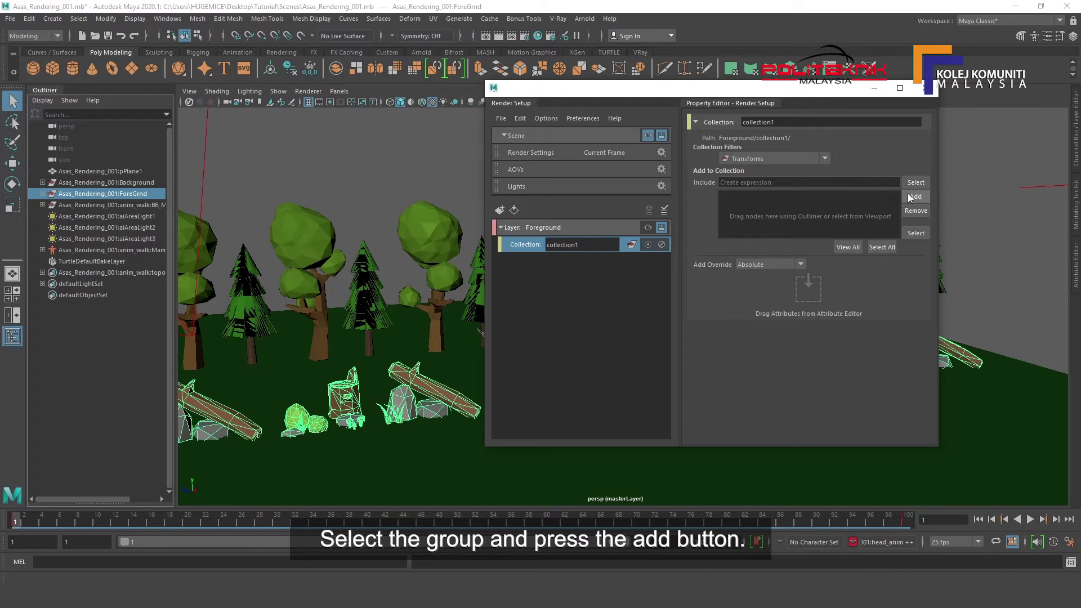
click(914, 196)
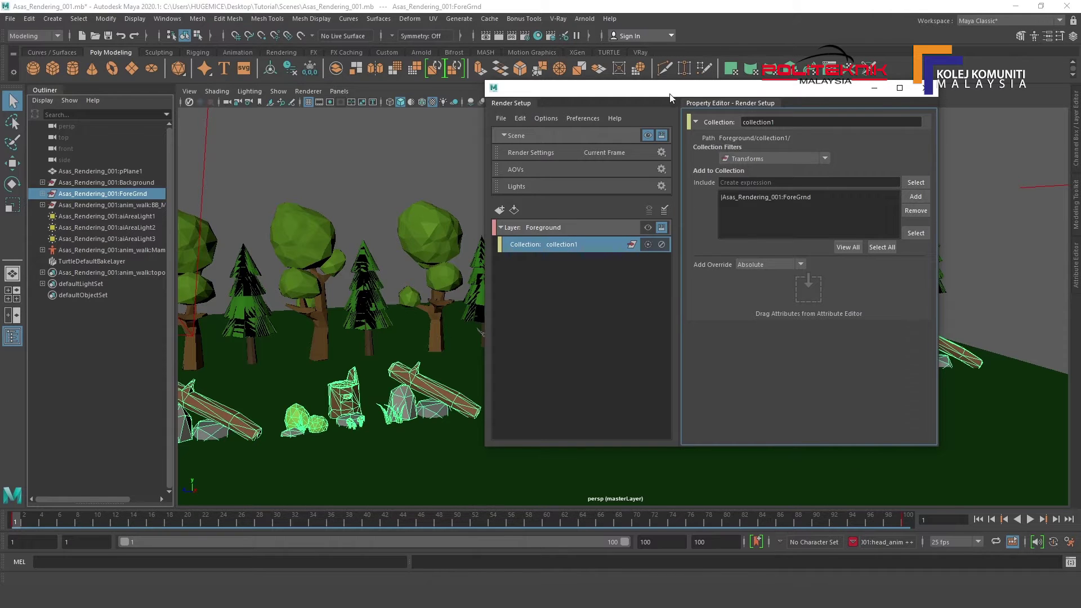
drag(669, 98, 822, 105)
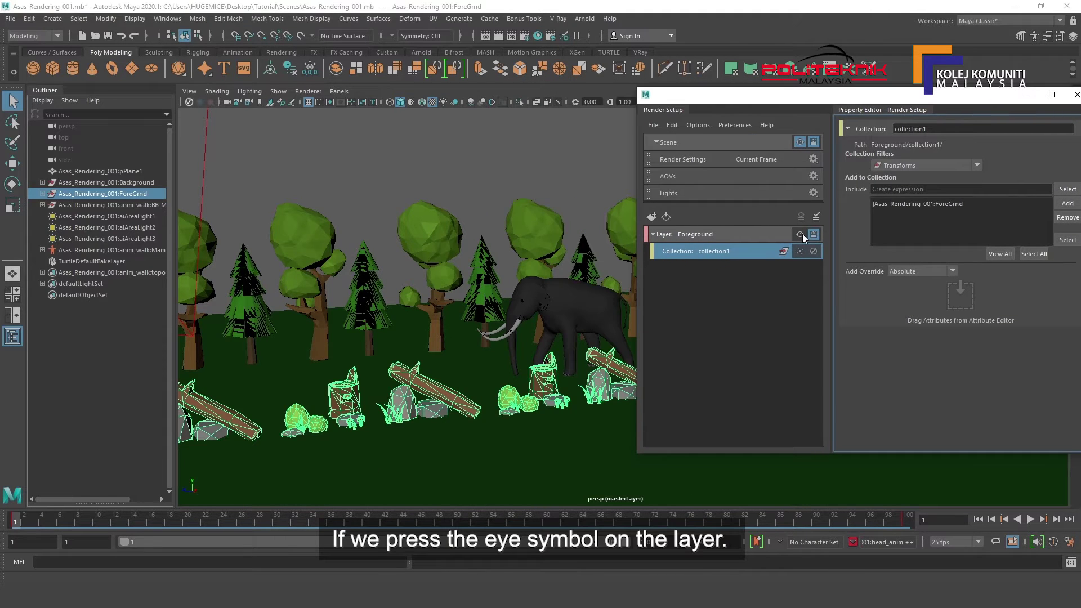
click(800, 234)
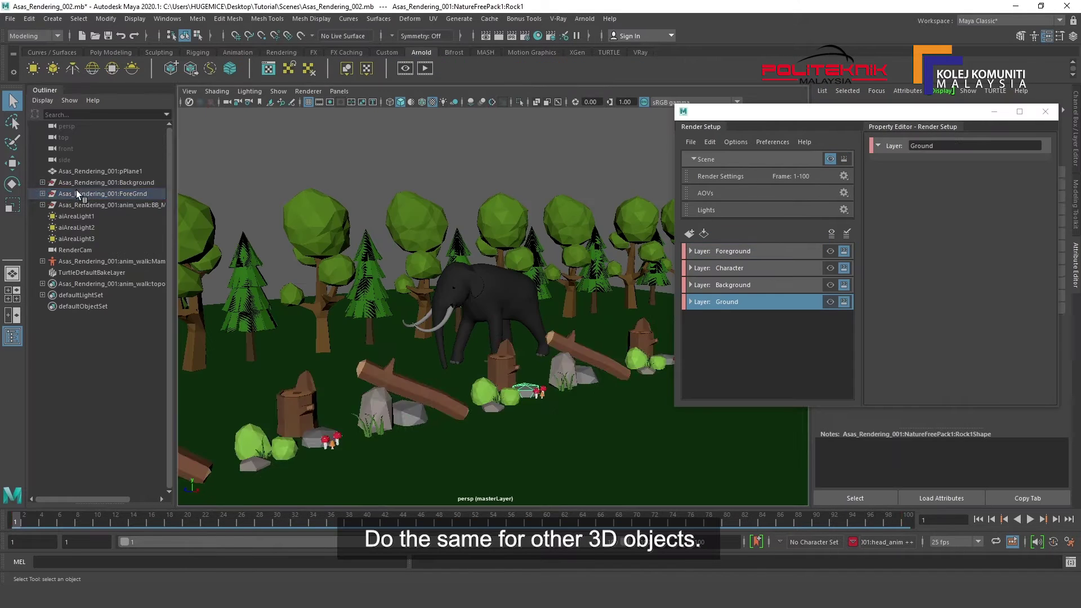
Select the Background and ForeGrnd groups, then the ground plane, a background tree and a rock
click(90, 193)
click(112, 202)
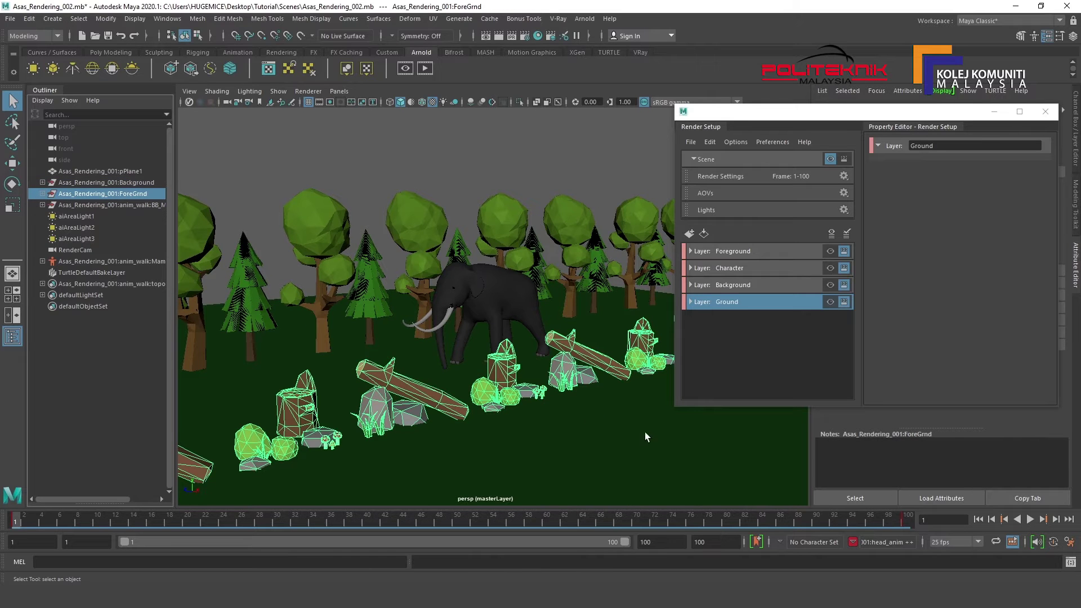
click(341, 364)
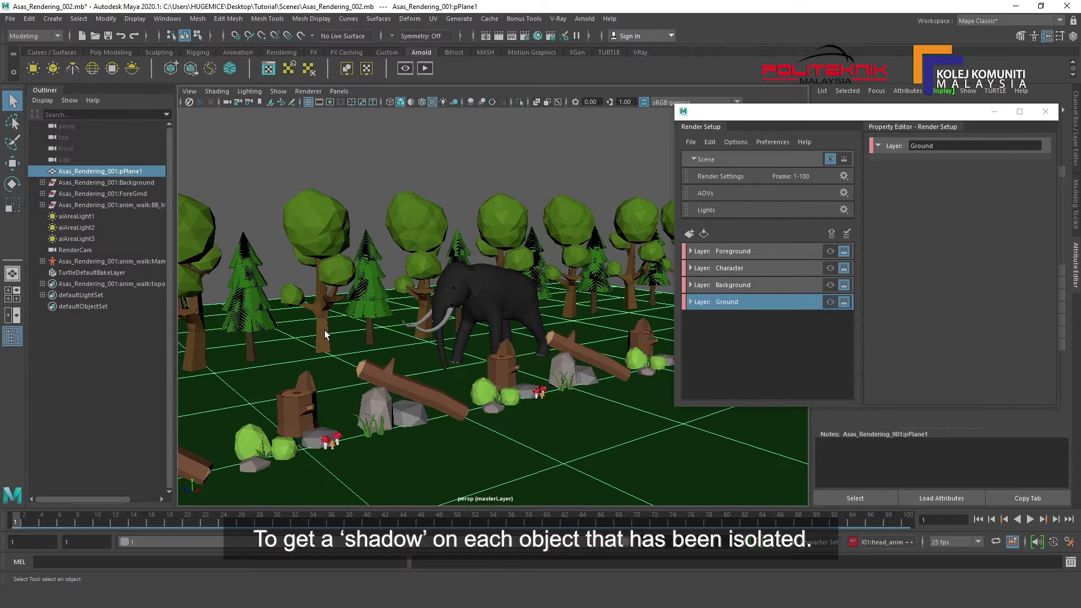
click(321, 271)
click(403, 423)
Collapse and re-expand the Foreground layer in Render Setup to show its collections
click(735, 253)
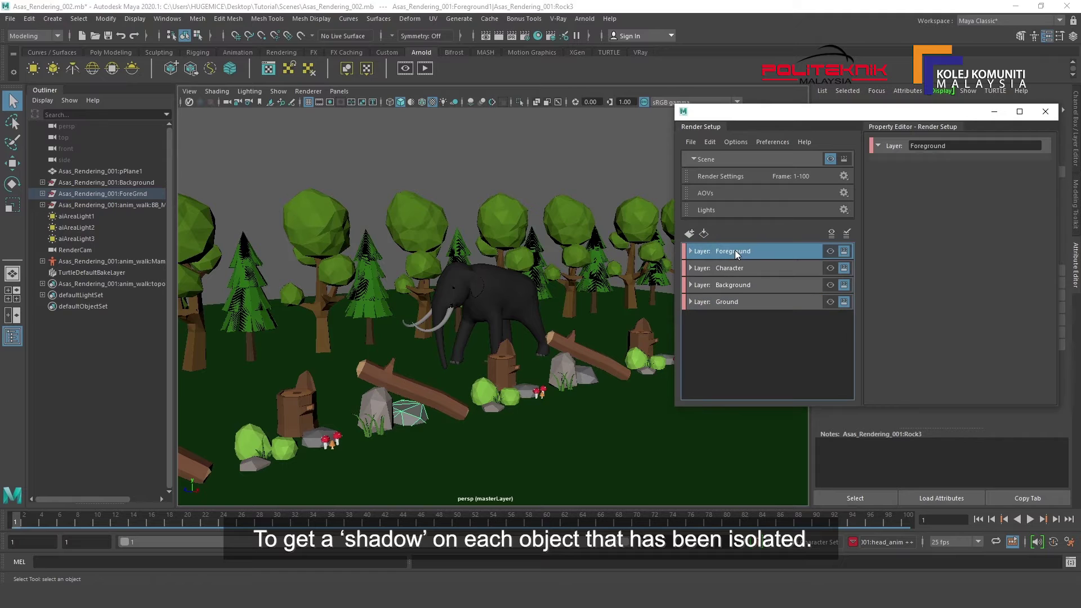
click(691, 251)
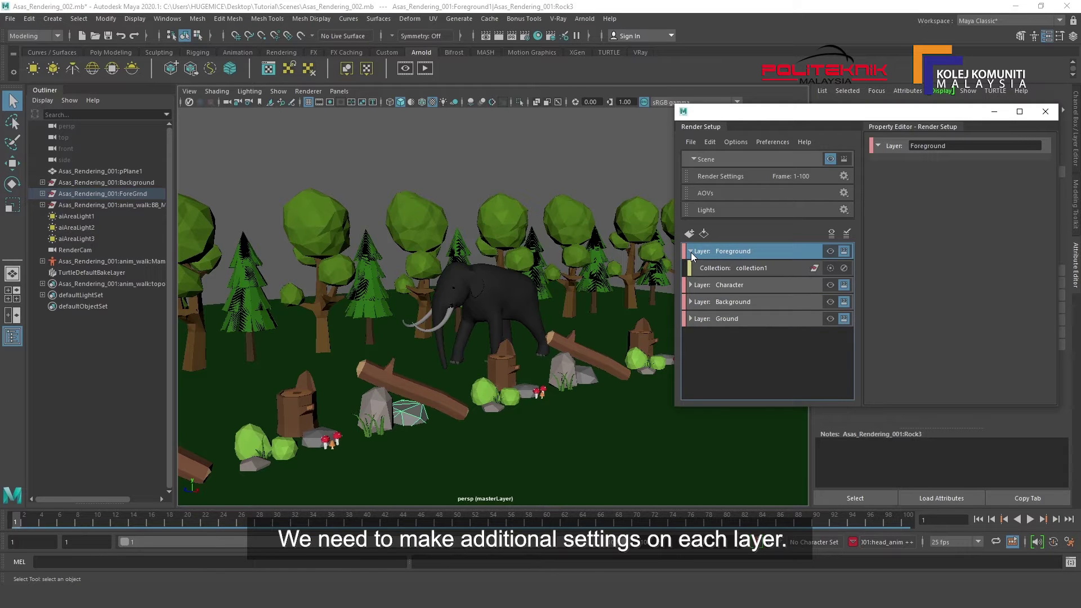
click(691, 252)
click(731, 297)
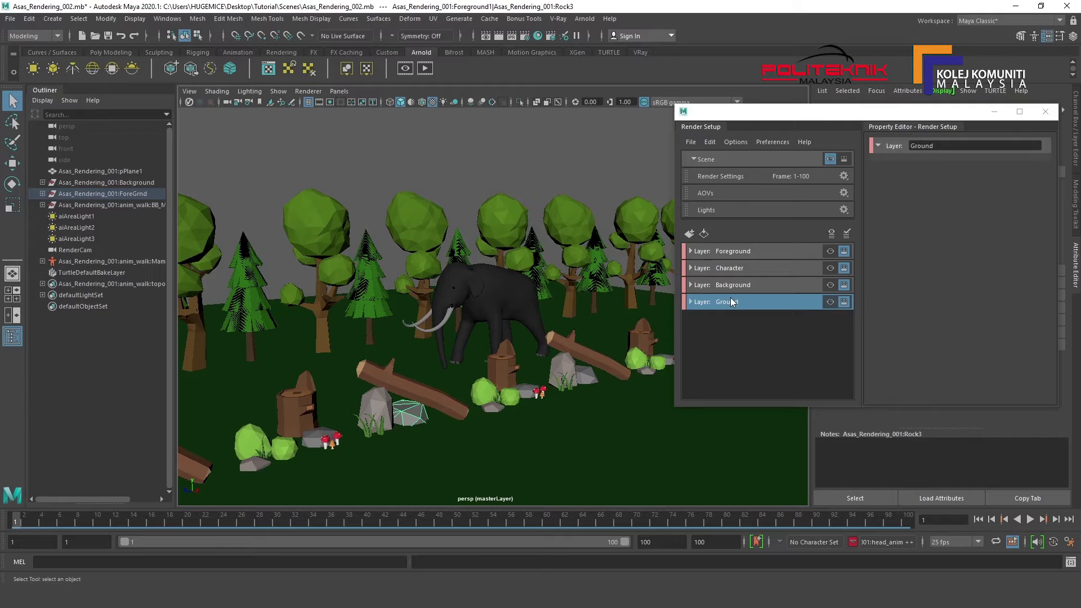
click(735, 251)
click(691, 251)
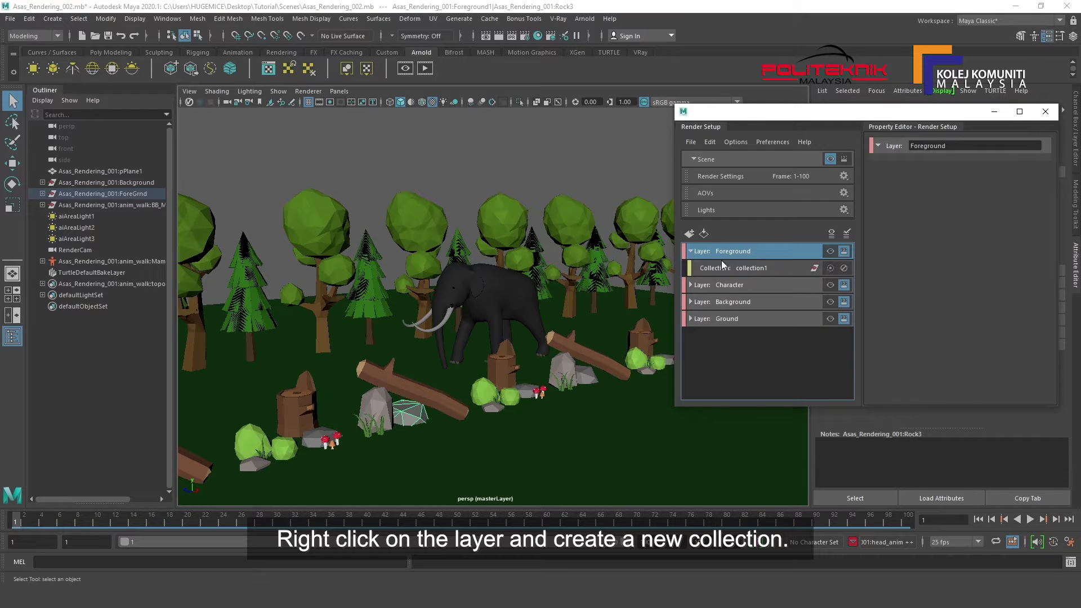
Add a shadow collection to the Foreground layer containing the floor plane pPlane1
right_click(748, 250)
click(763, 255)
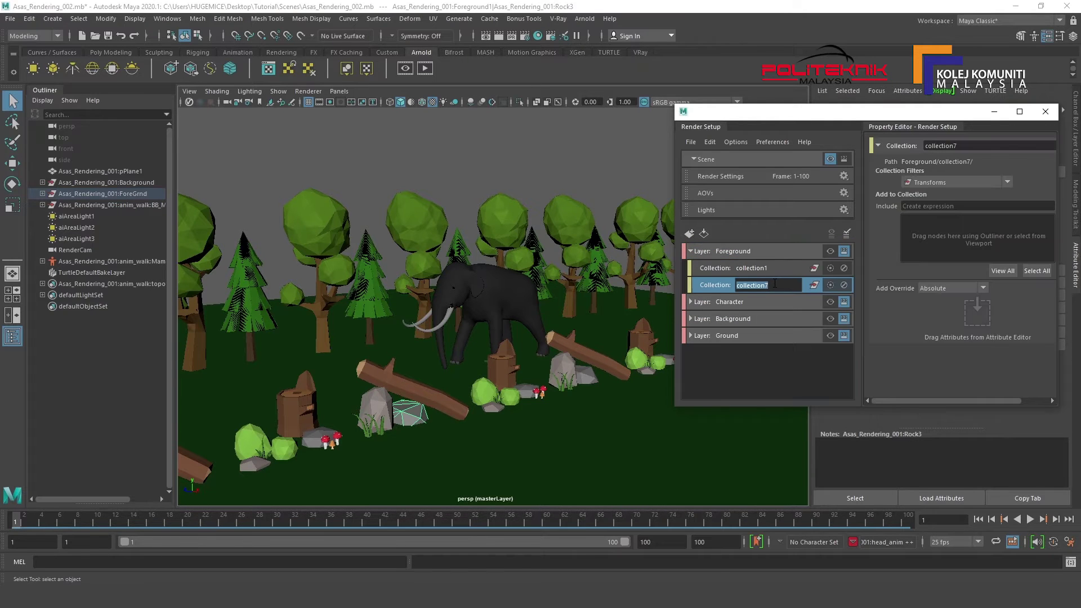
text(shadow)
key(Return)
drag(844, 111, 710, 108)
click(617, 405)
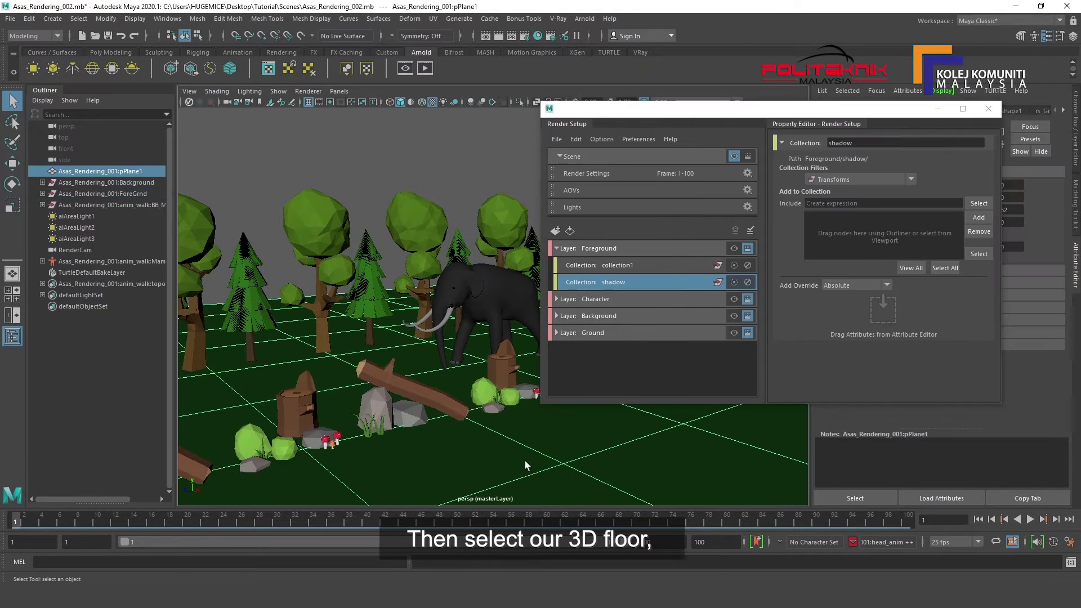
click(982, 217)
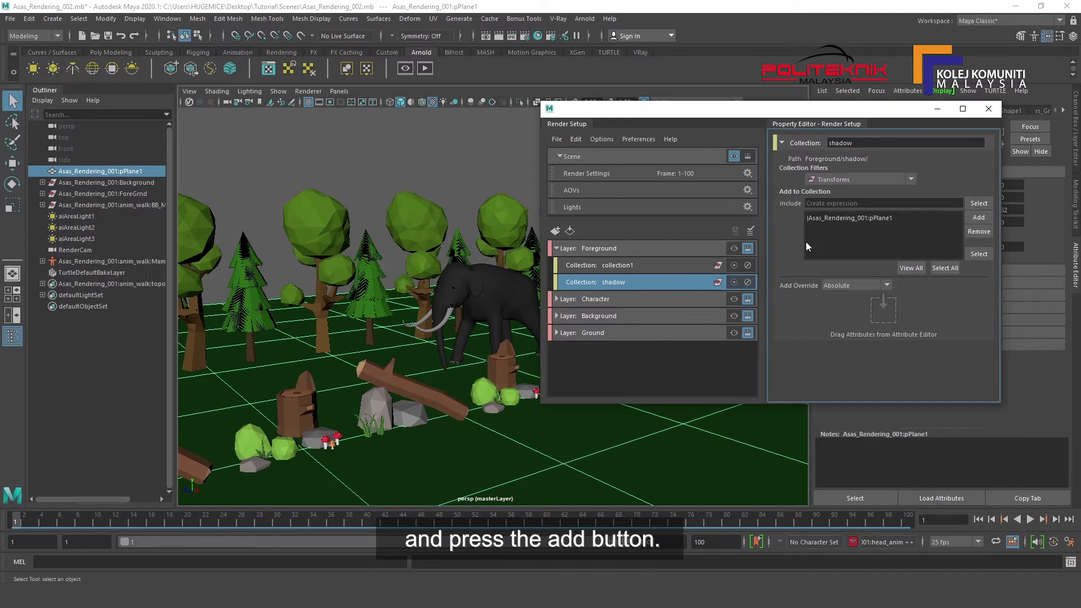
right_click(686, 286)
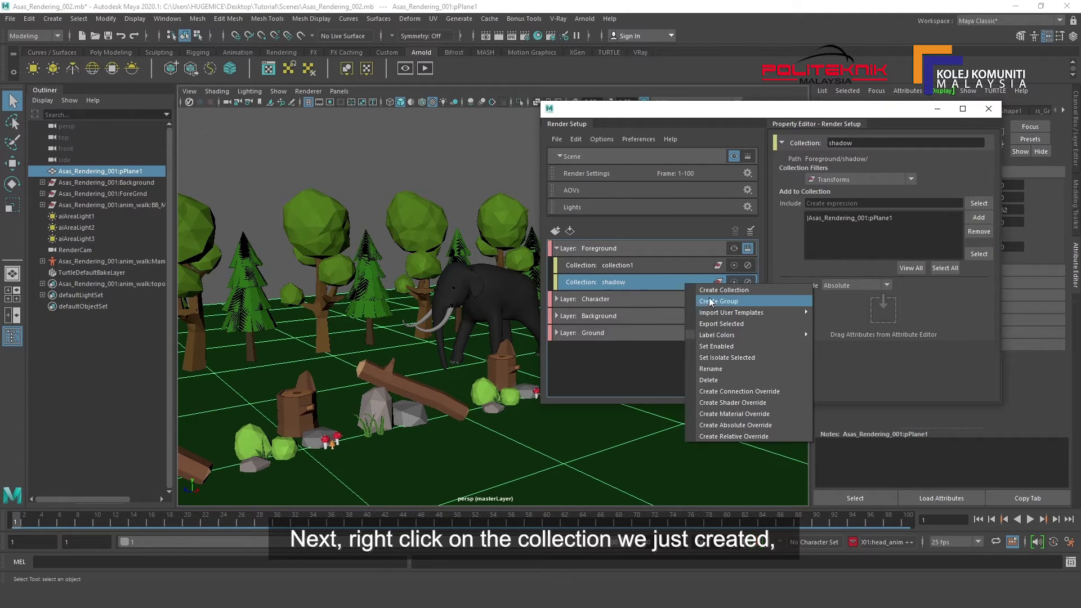
mouse_move(730, 312)
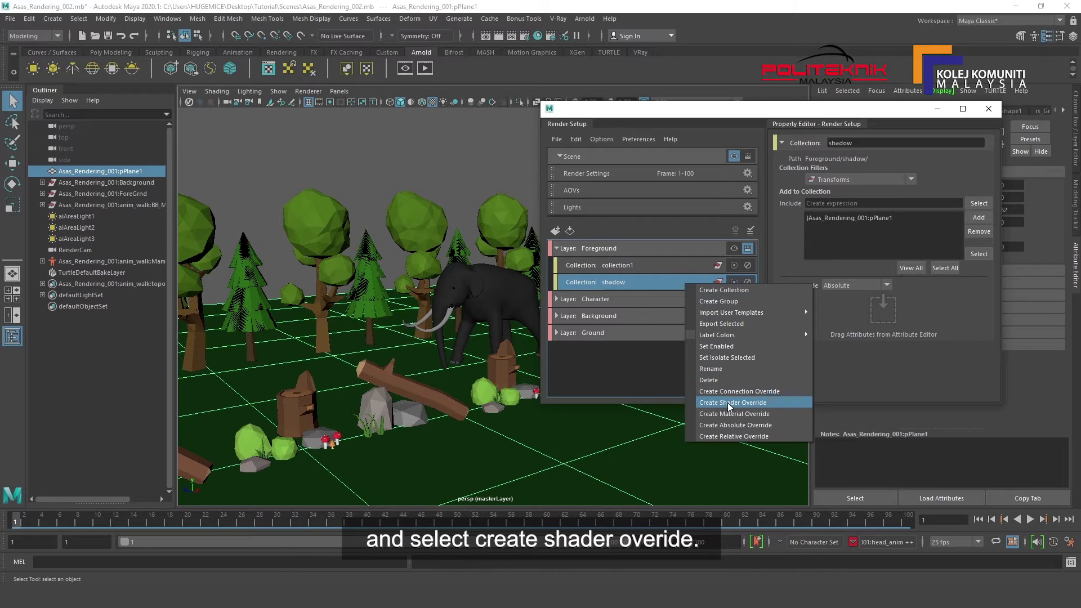
Give the shadow collection a shader override that uses aiShadowMatte
click(728, 403)
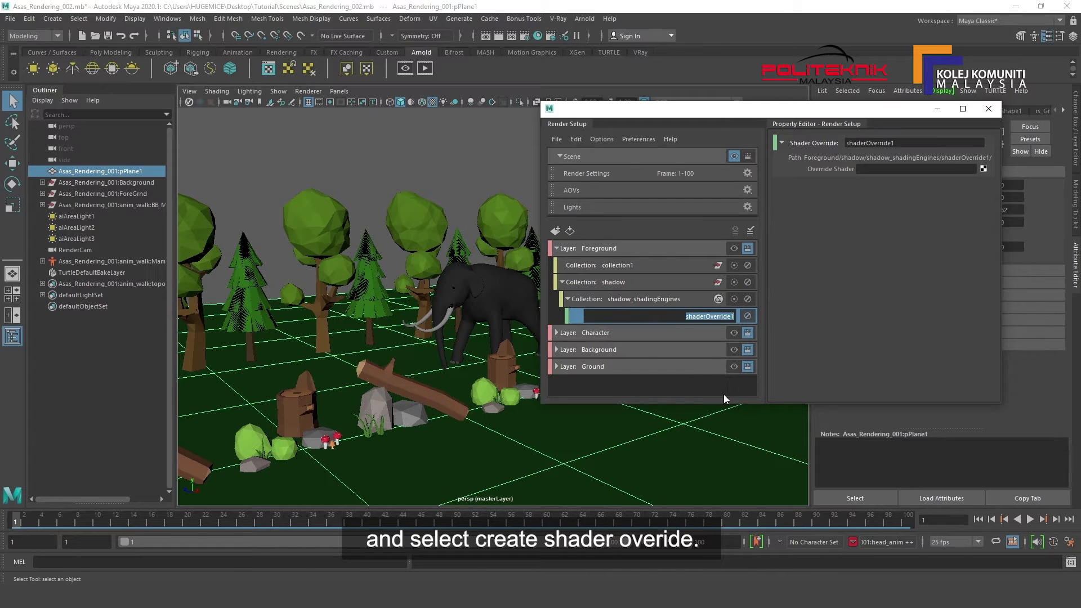
click(983, 168)
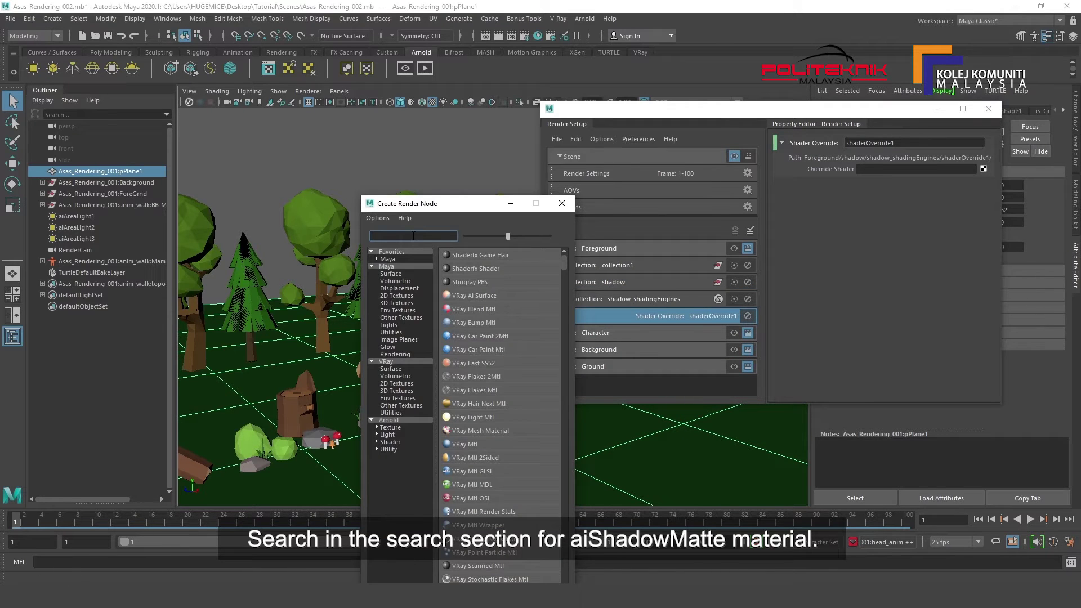
text(shadow)
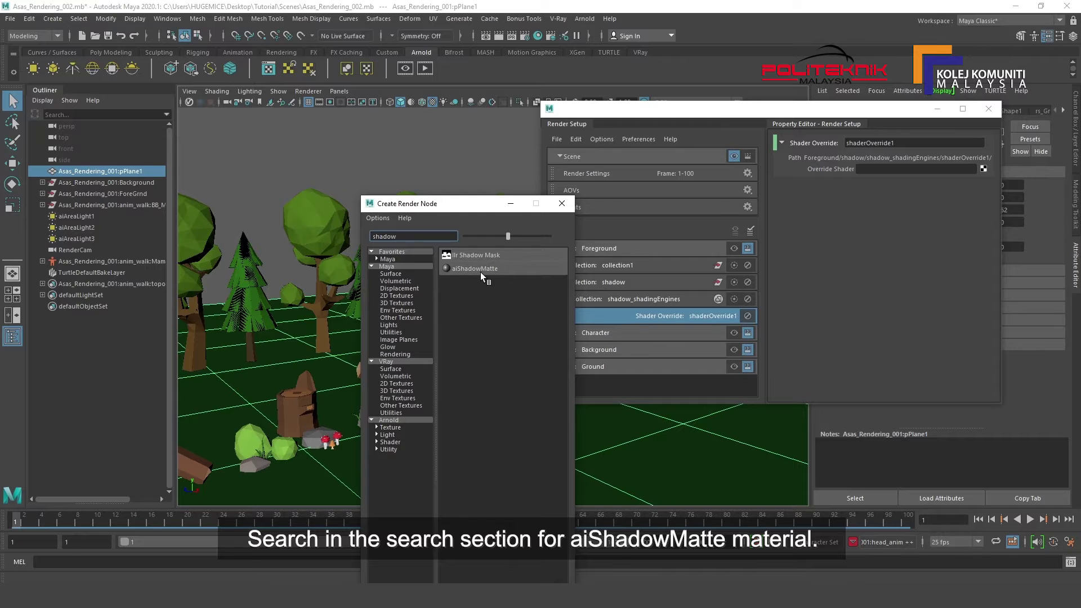
click(481, 272)
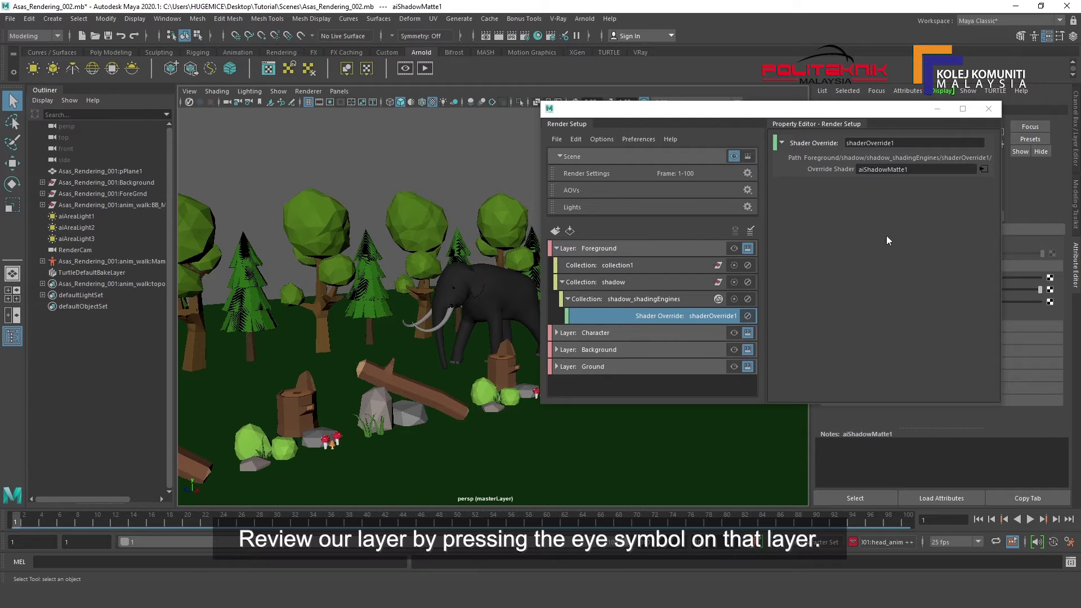
drag(655, 109, 727, 69)
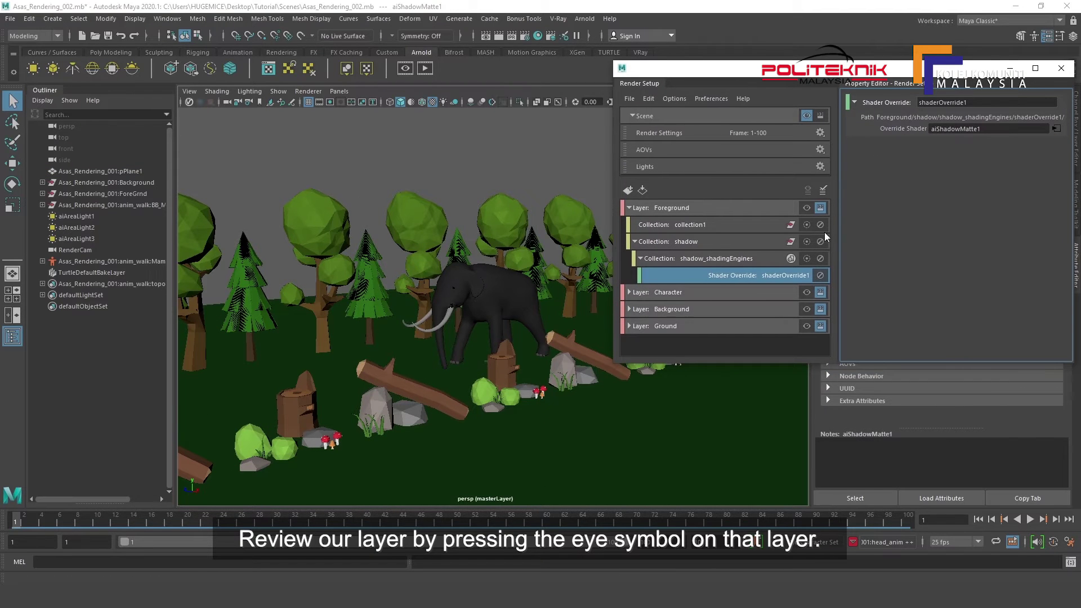
Toggle the Foreground layer's visibility and scroll down the settings panel
click(809, 206)
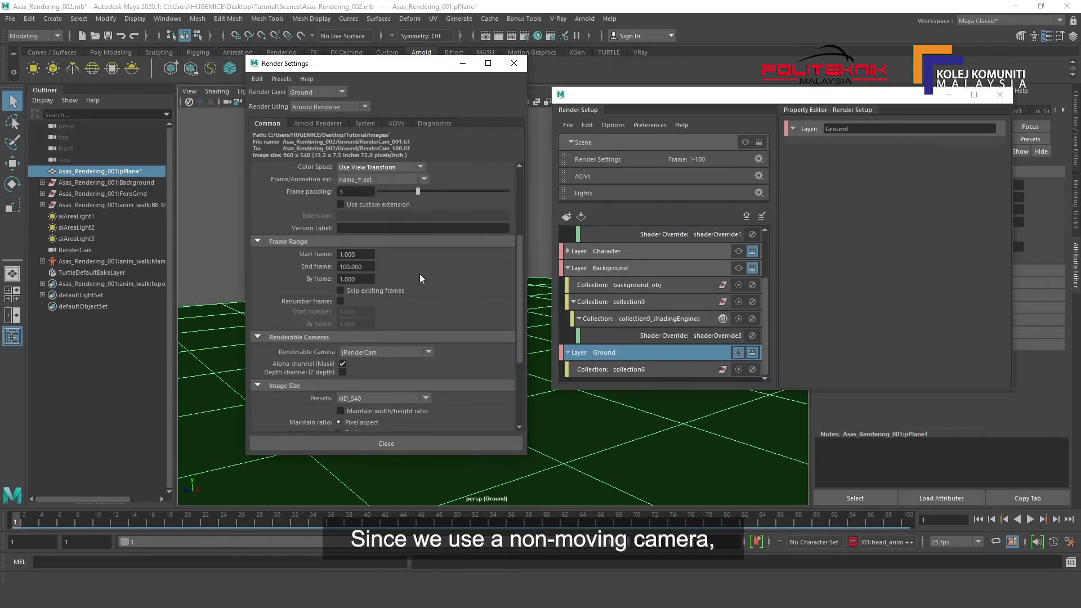
scroll(420, 274, down, 3)
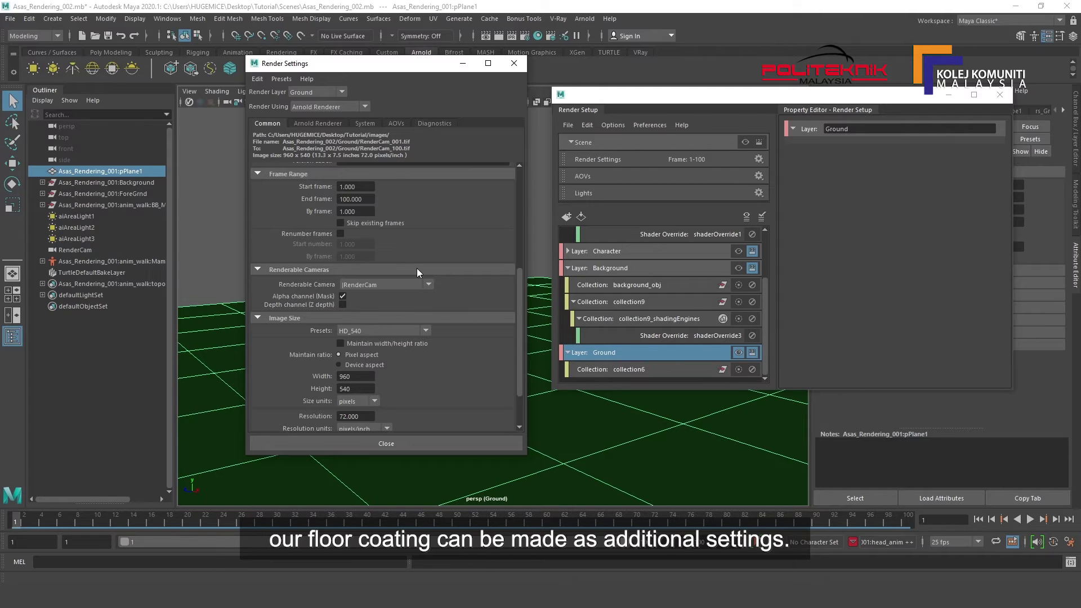
Set the Ground layer's end frame to 1 as an absolute override, then inspect the override
scroll(396, 215, down, 1)
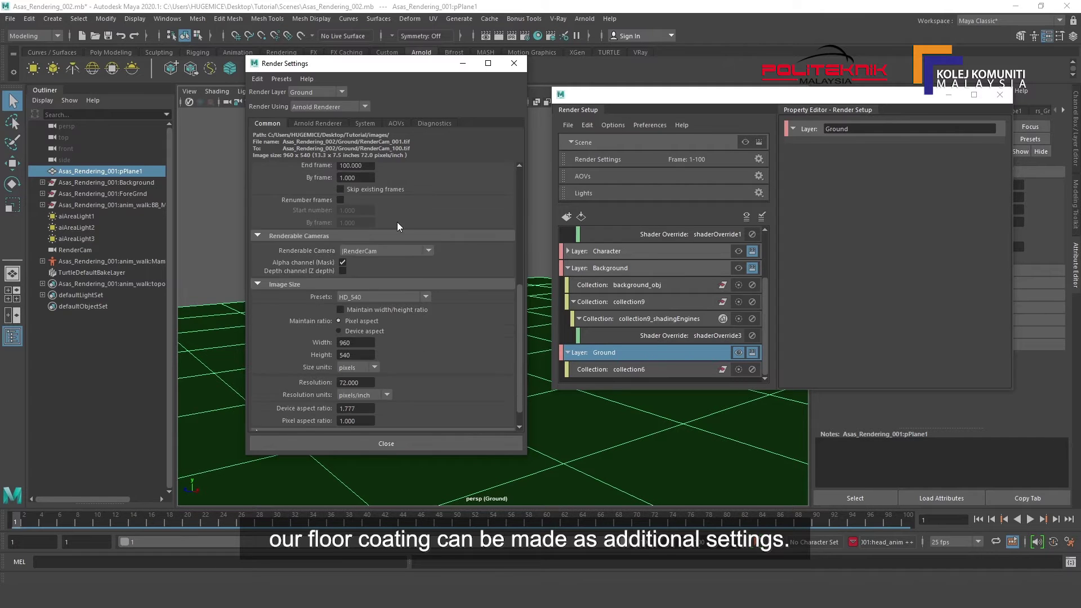
scroll(397, 222, down, 1)
scroll(368, 229, up, 4)
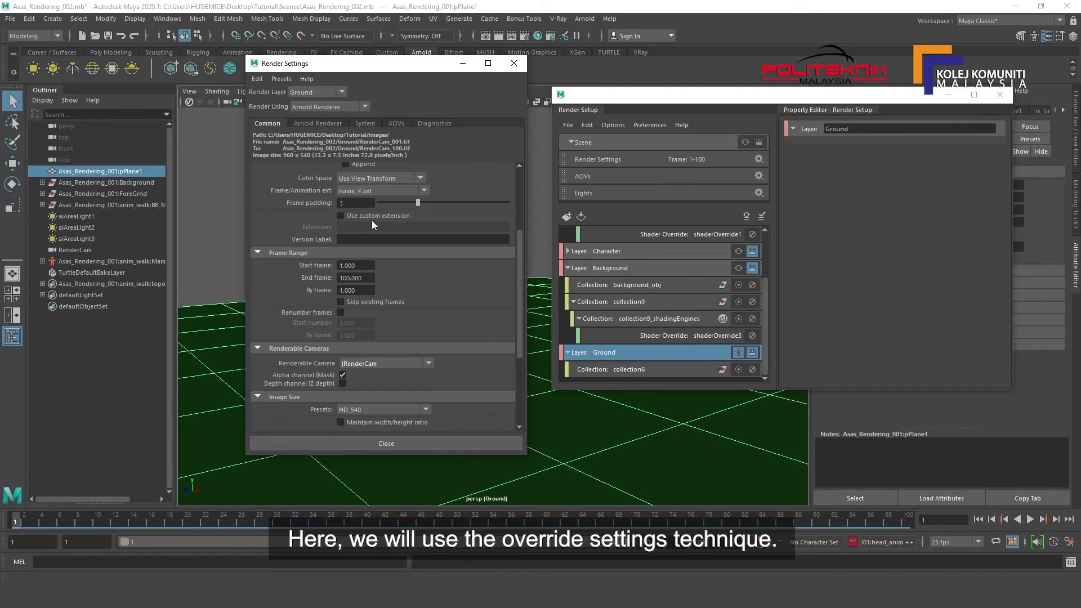
scroll(377, 215, up, 1)
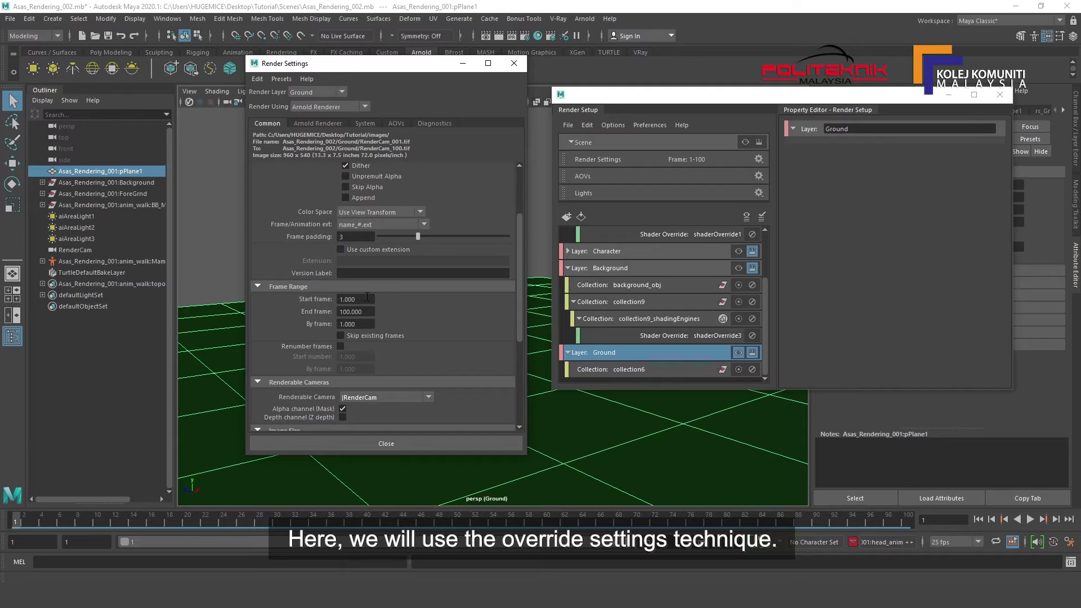
drag(368, 311, 309, 313)
text(1)
key(Return)
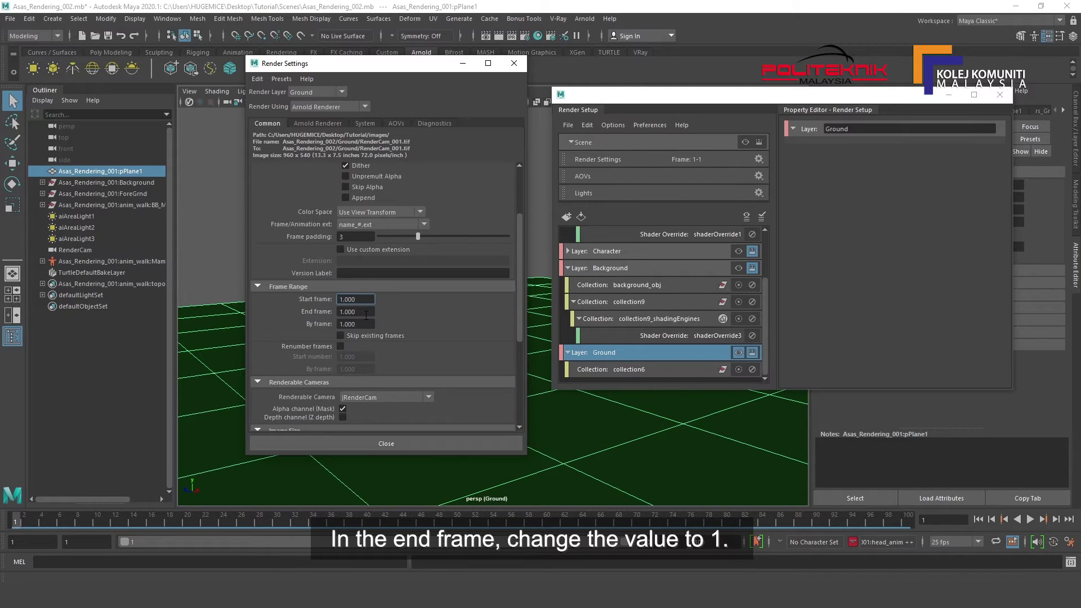
right_click(366, 313)
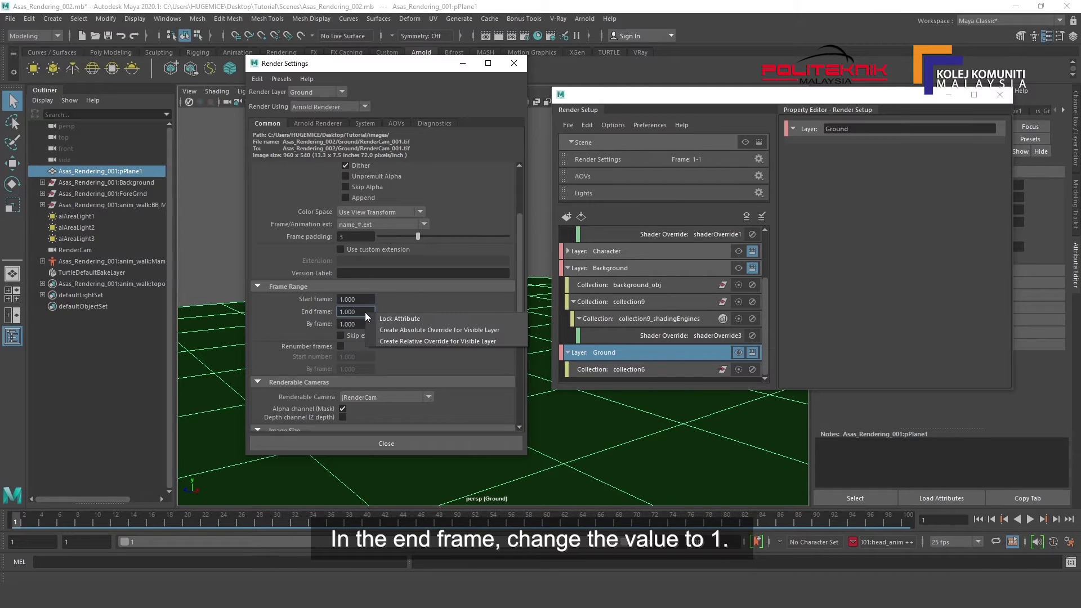
click(399, 333)
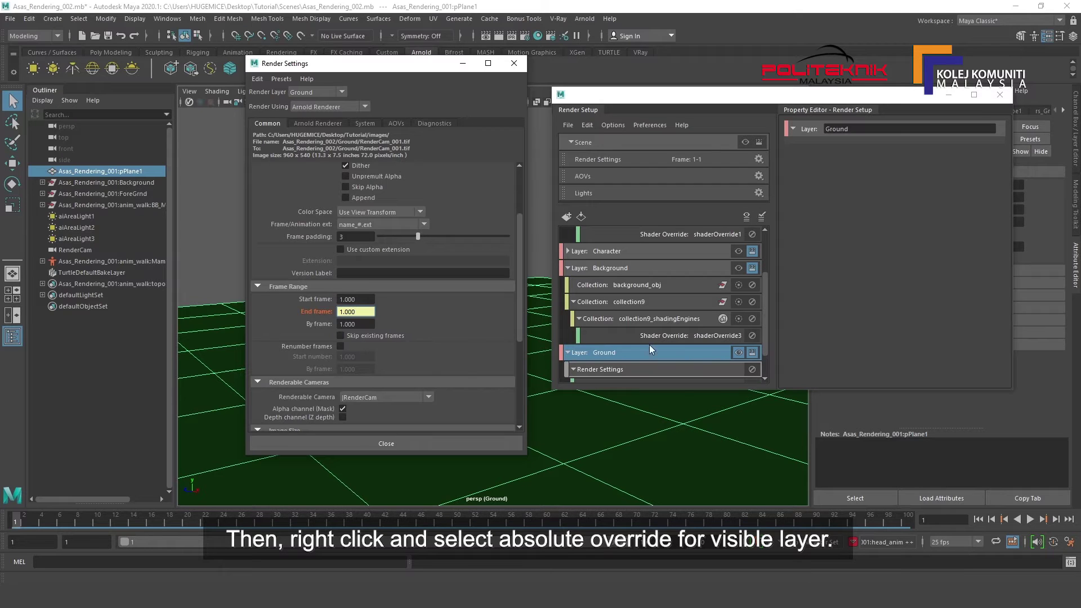
scroll(711, 326, down, 1)
click(698, 337)
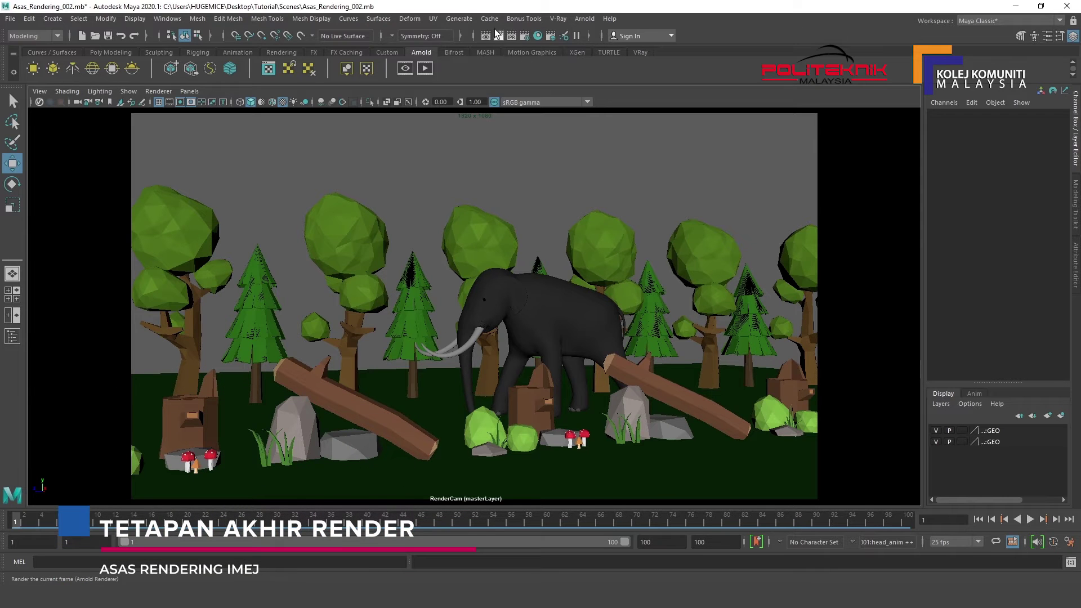
Remove persp from the renderable cameras, leaving RenderCam, and keep the HD_1080 image size preset
click(526, 35)
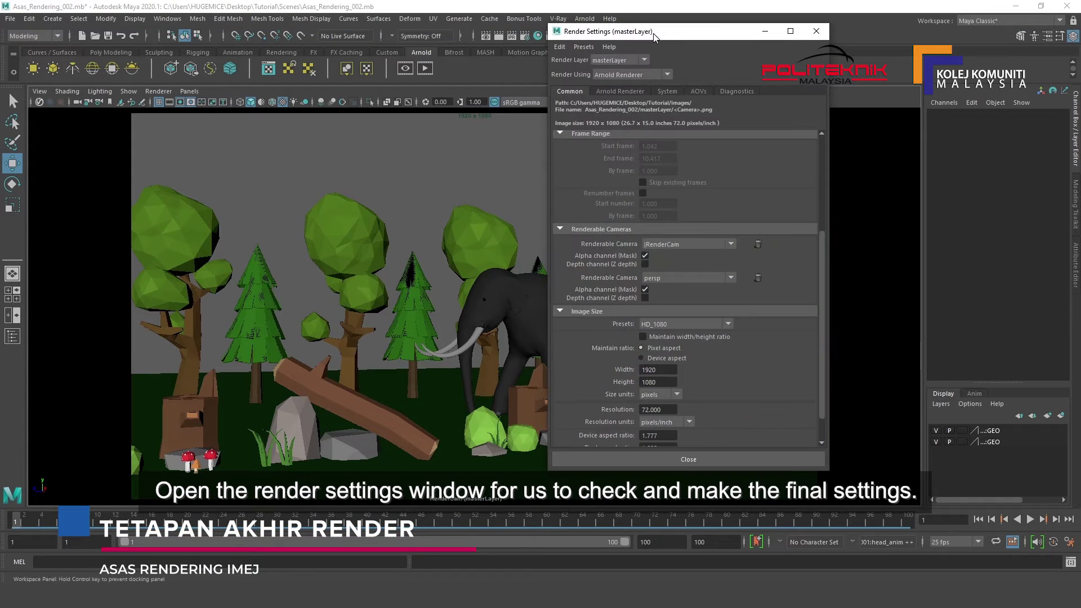
drag(622, 44, 653, 32)
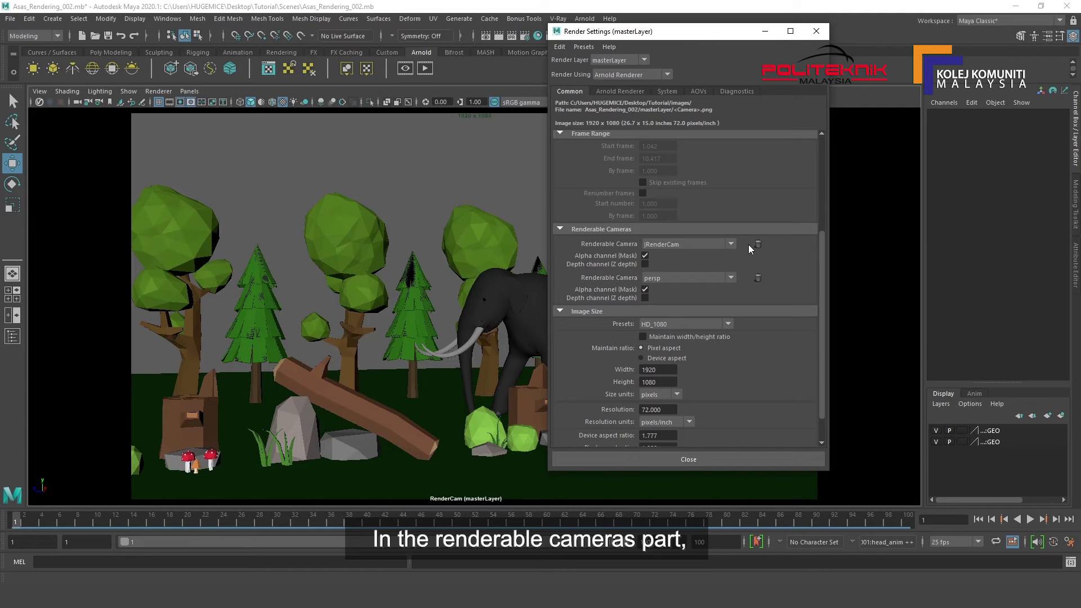
click(756, 278)
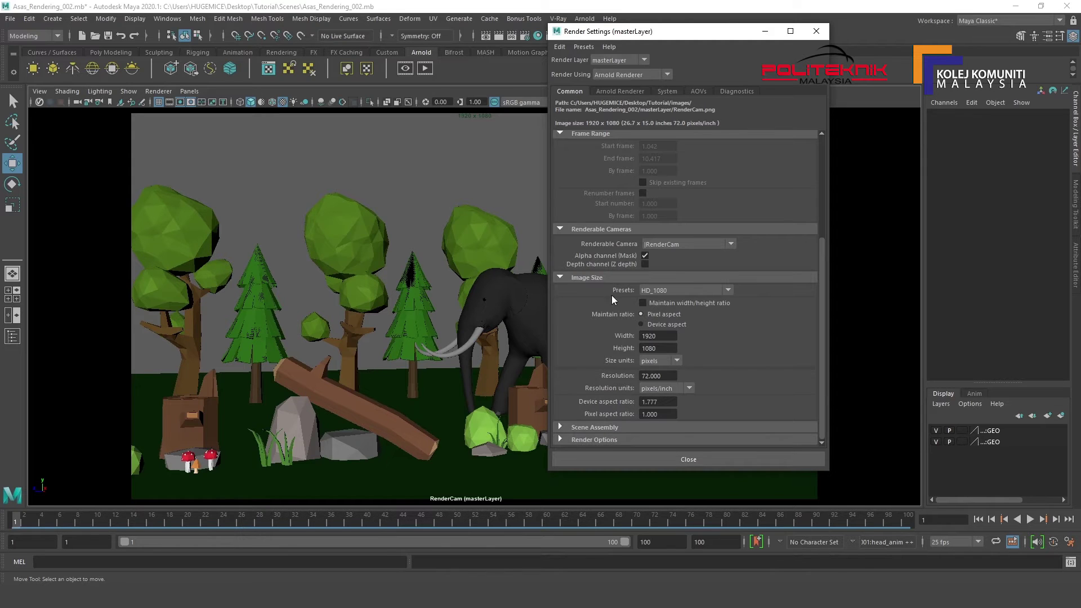
click(696, 291)
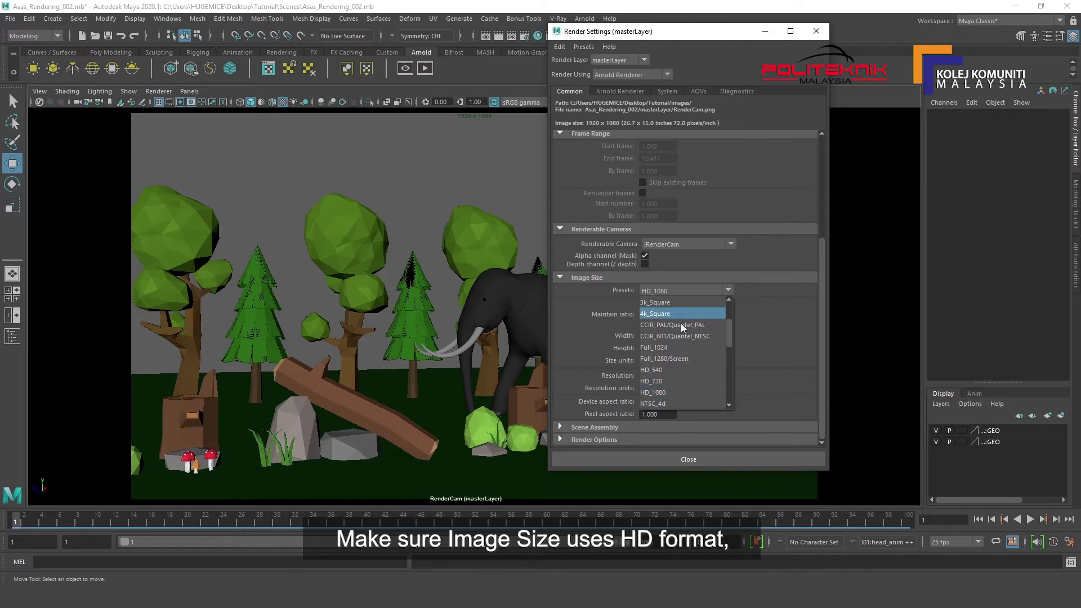
click(665, 391)
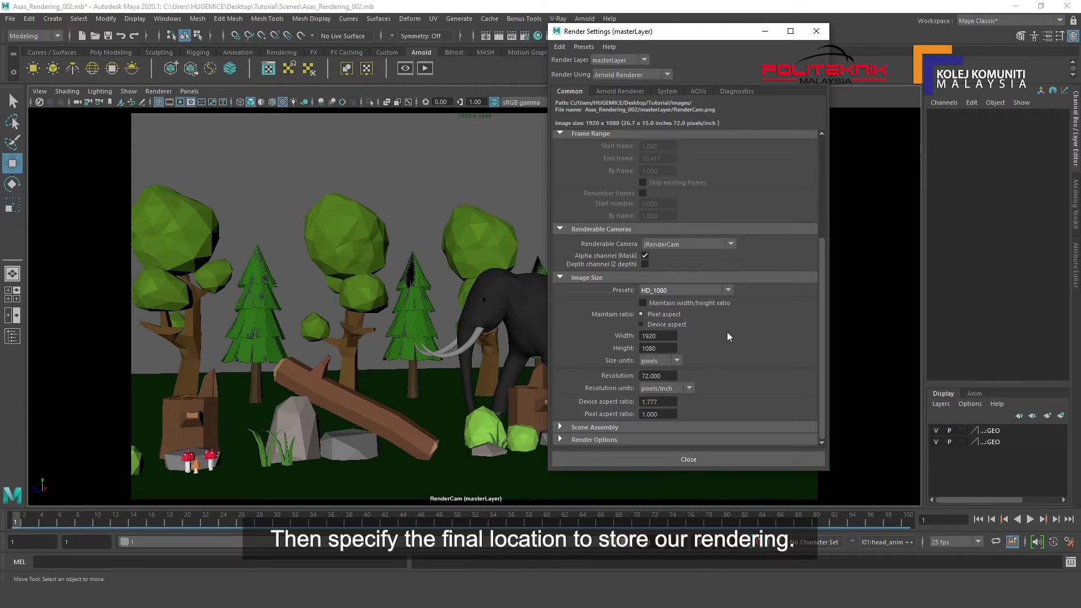
Clear the File name prefix and set the output image format to png
scroll(774, 184, up, 5)
click(768, 150)
drag(768, 150, 548, 153)
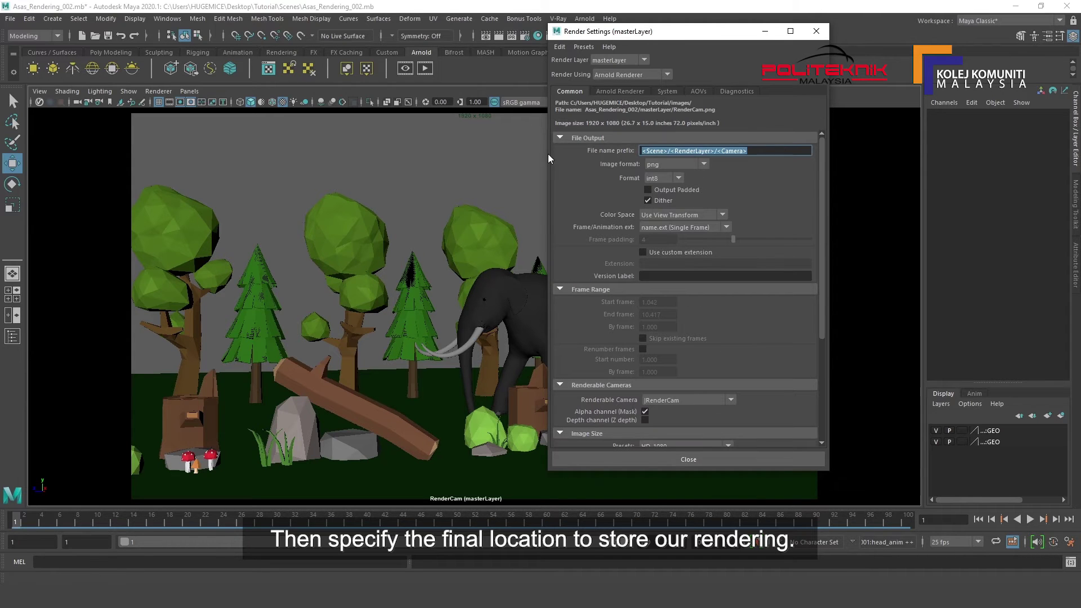
key(BackSpace)
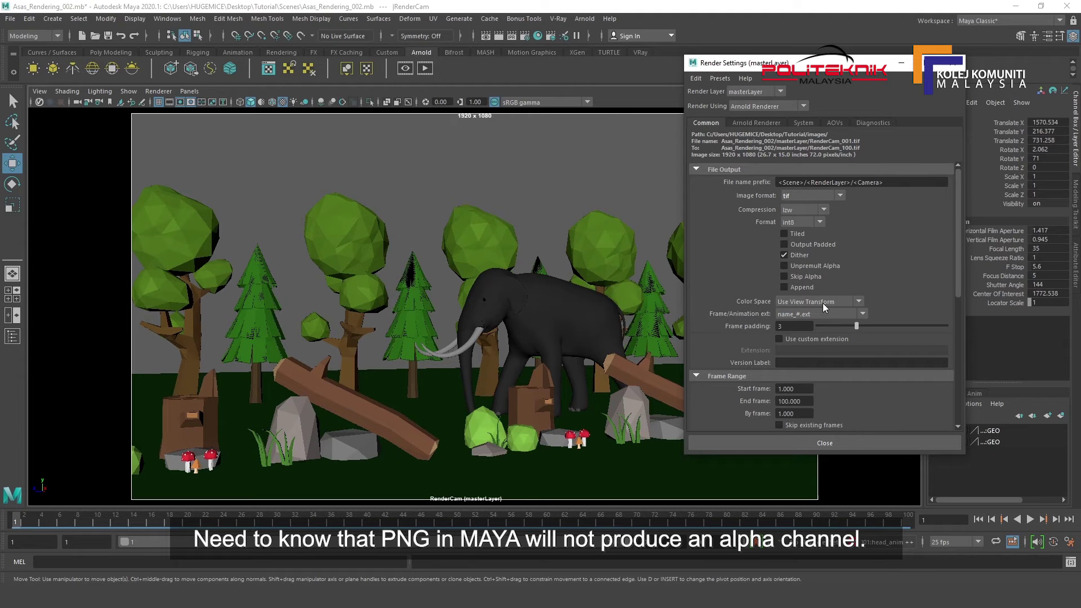
click(826, 197)
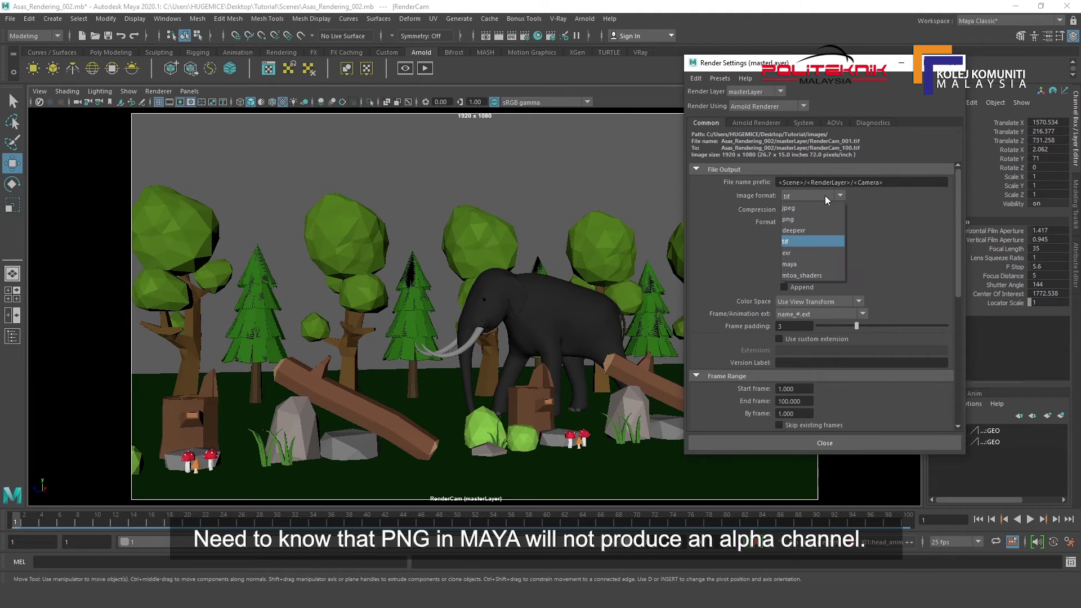
click(799, 254)
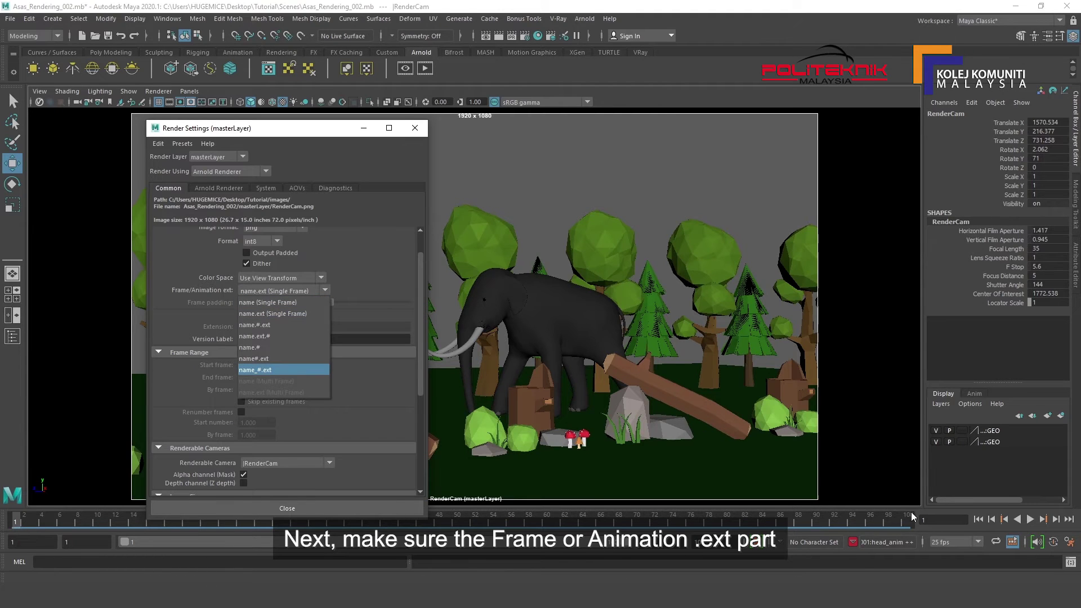
Output frames 1 to 100 as name_#.ext with frame padding 3
click(271, 369)
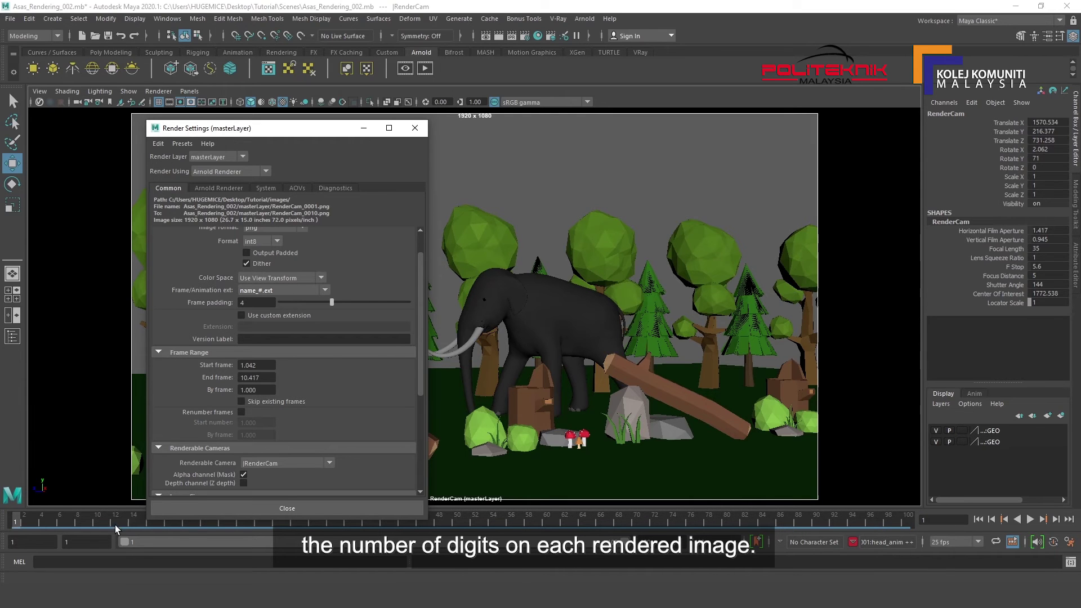
drag(333, 303, 323, 304)
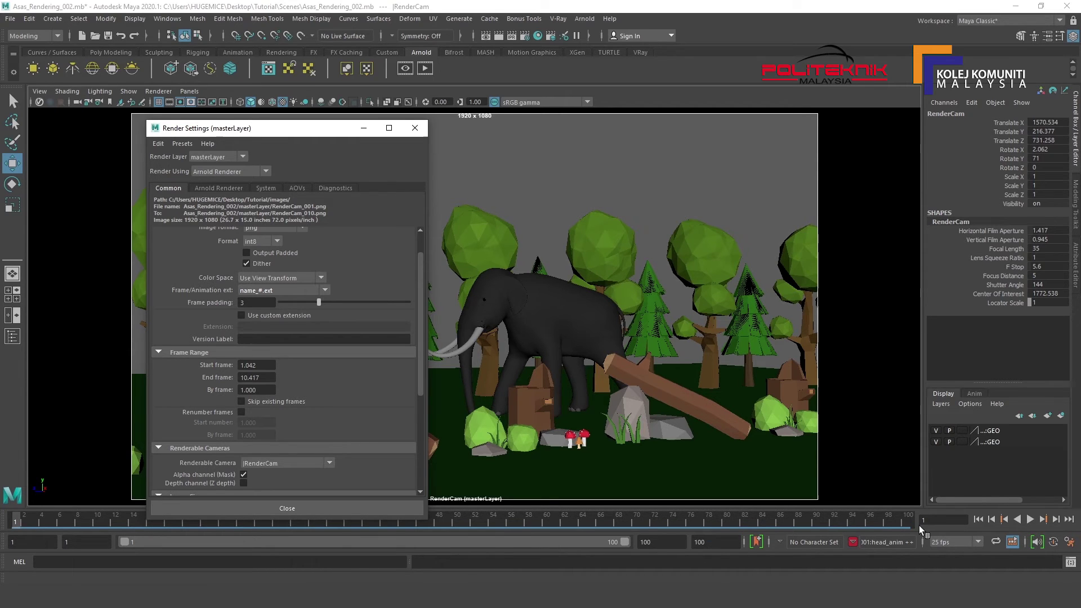
double_click(257, 365)
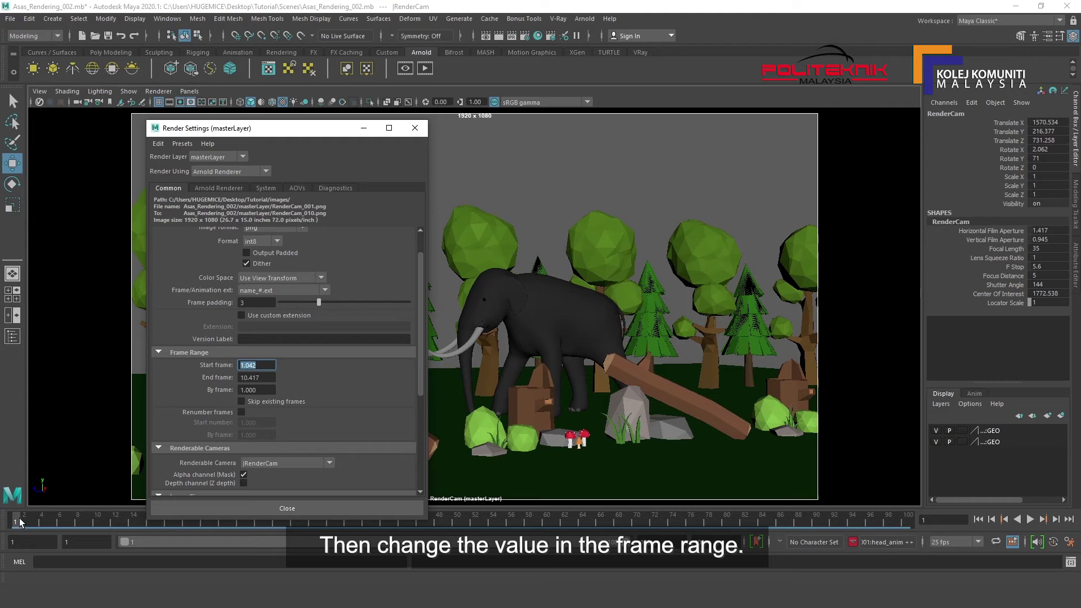
text(11)
key(Tab)
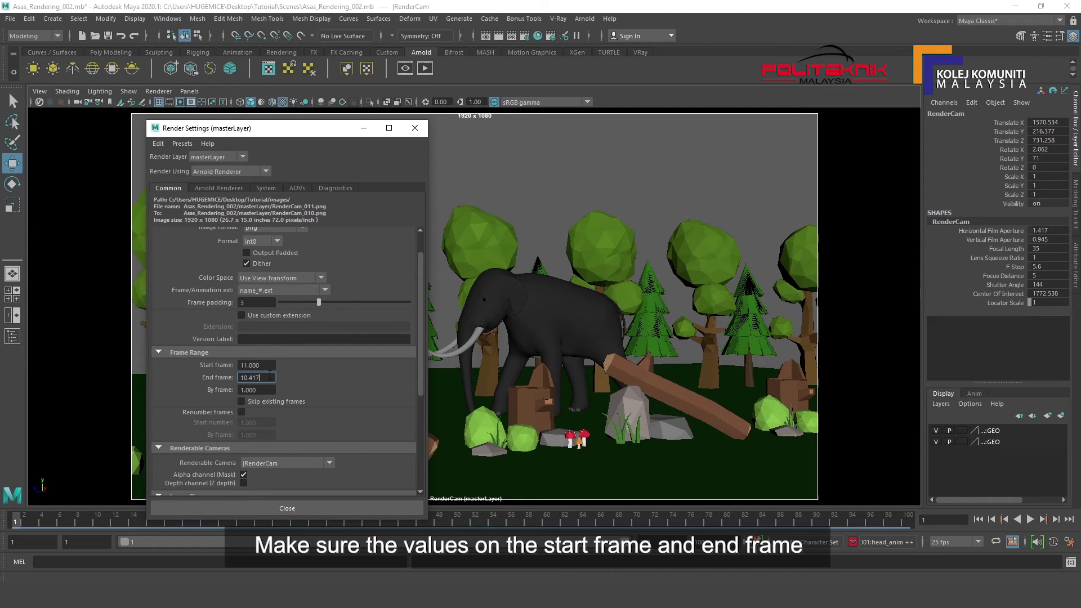
click(255, 364)
double_click(255, 364)
text(1)
key(Tab)
text(100)
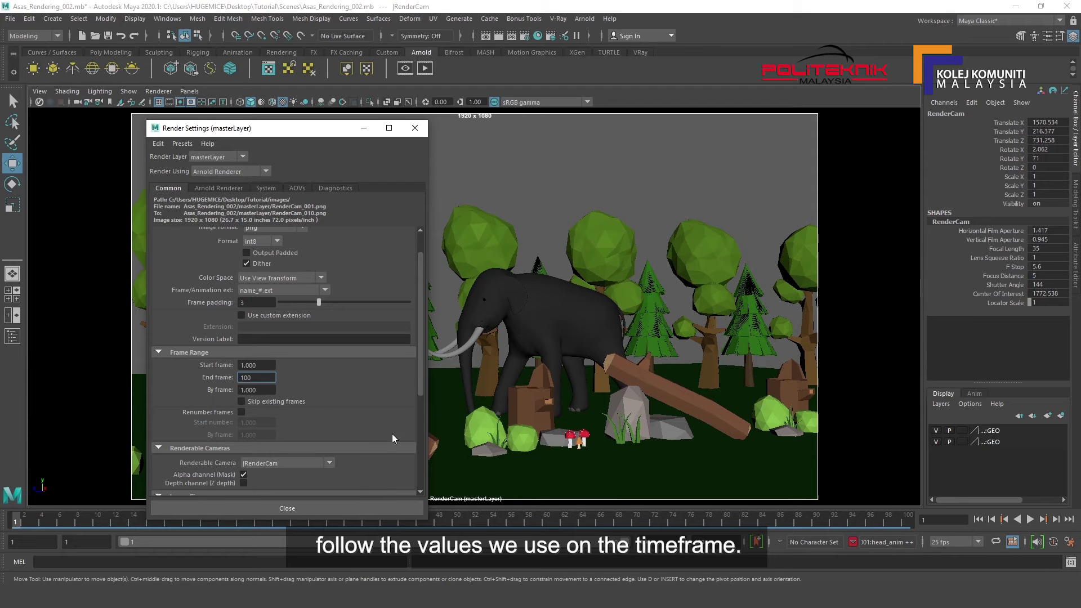
drag(420, 372, 420, 438)
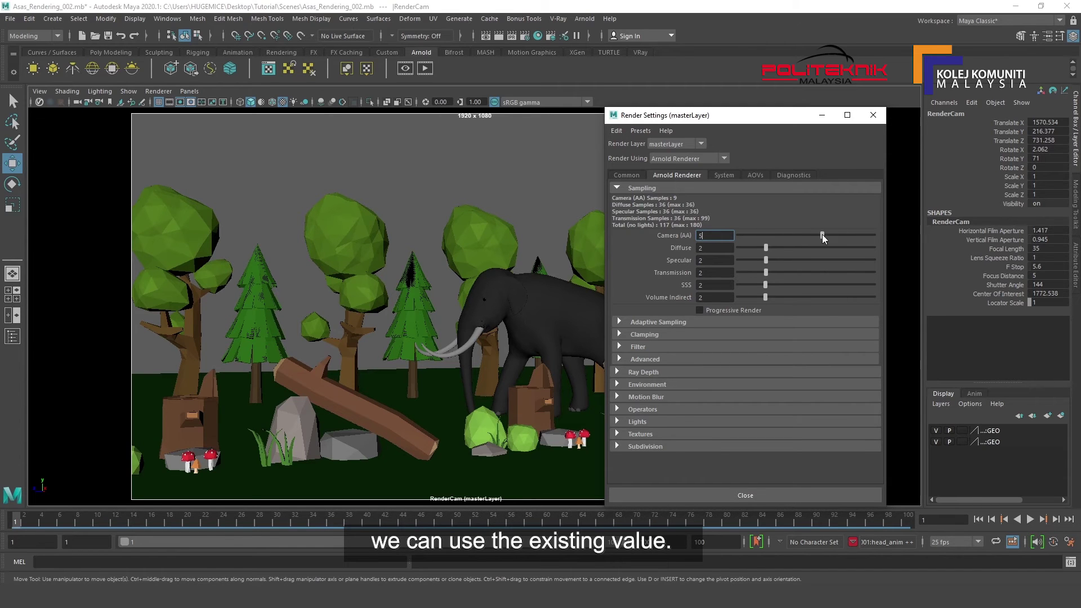
Keep Camera (AA) samples at 3 and enable Arnold adaptive sampling
drag(821, 236, 843, 238)
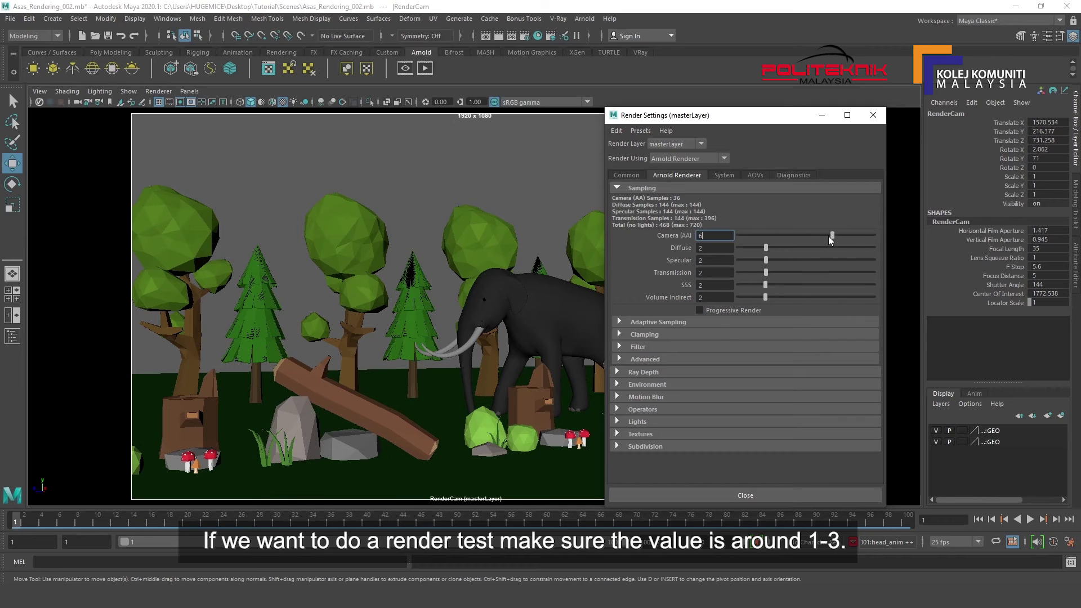
drag(843, 235, 853, 232)
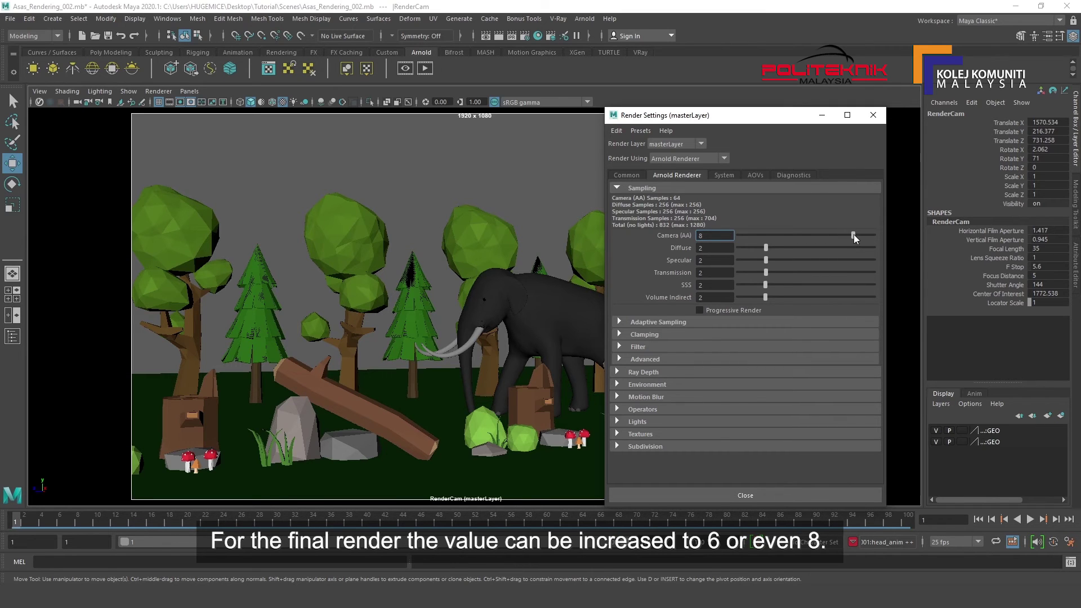
drag(796, 234, 800, 235)
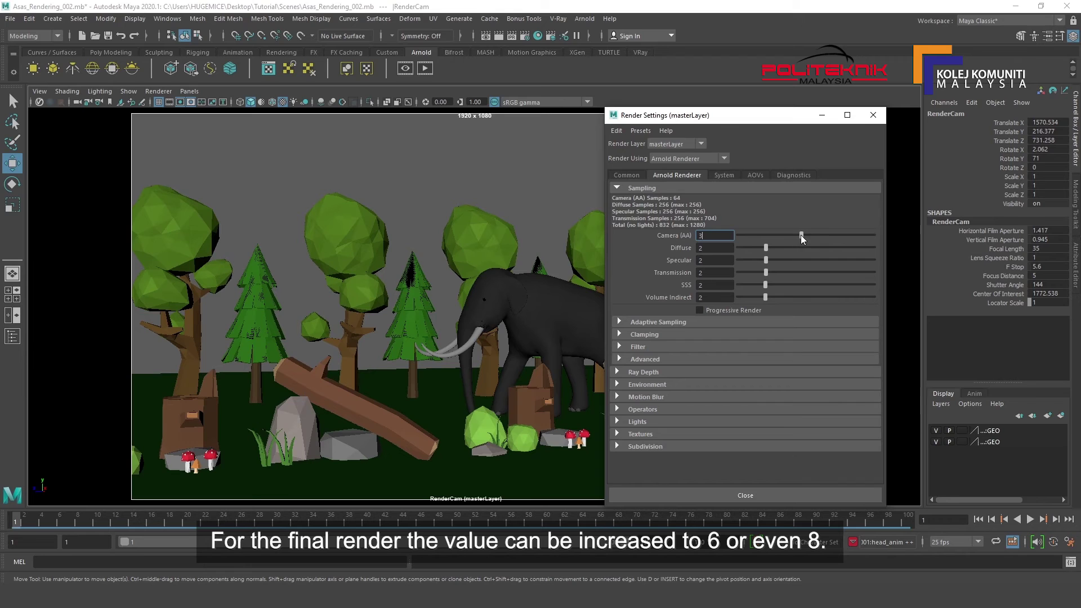
click(665, 323)
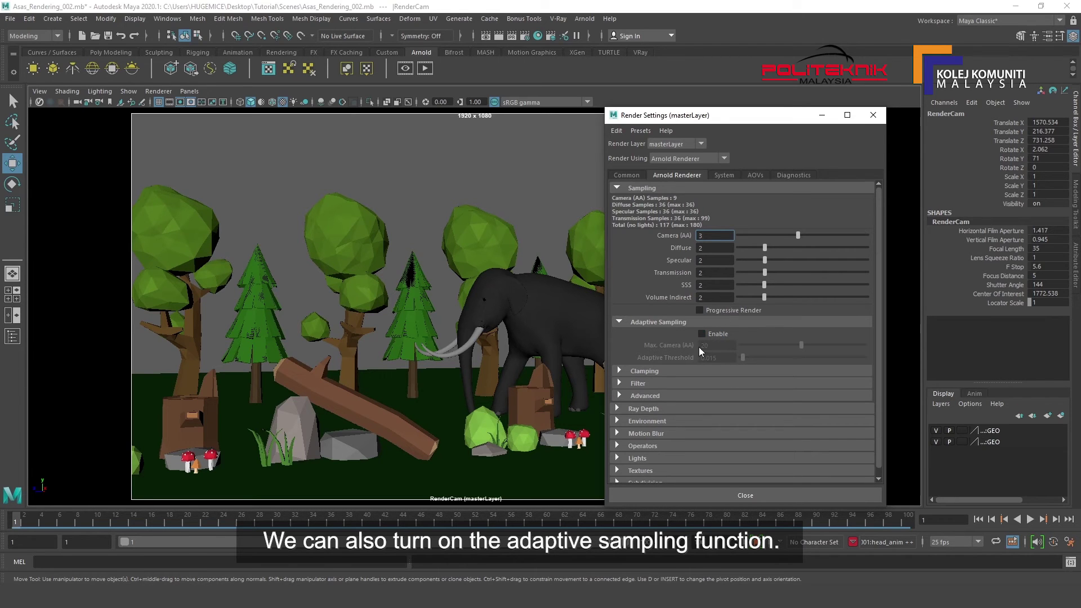
click(714, 334)
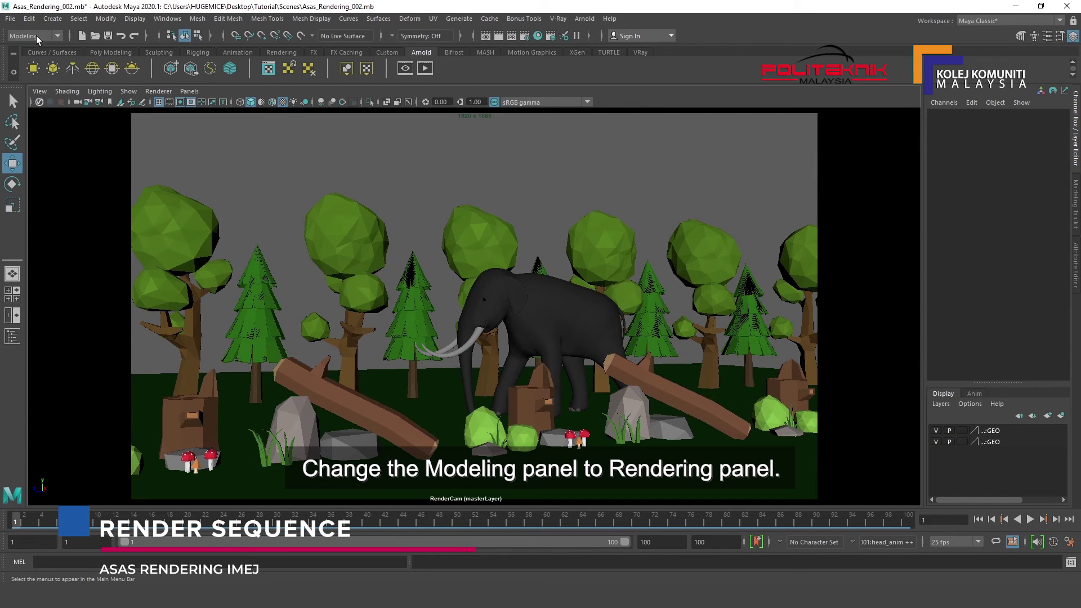
Switch to the Rendering menu set, open Render Sequence options, and select RenderCam
click(36, 36)
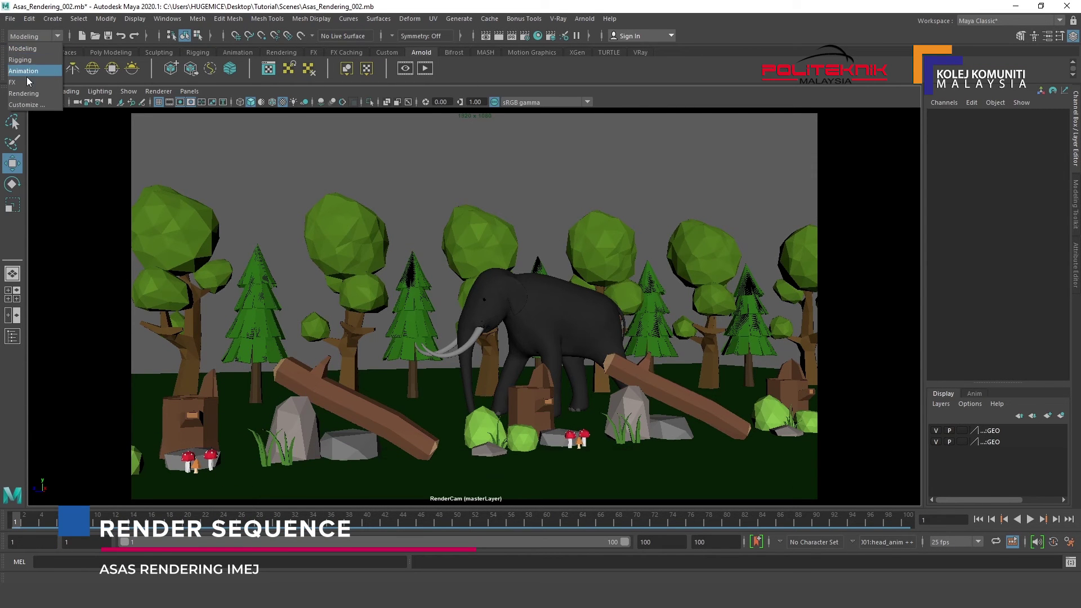
click(23, 94)
click(294, 19)
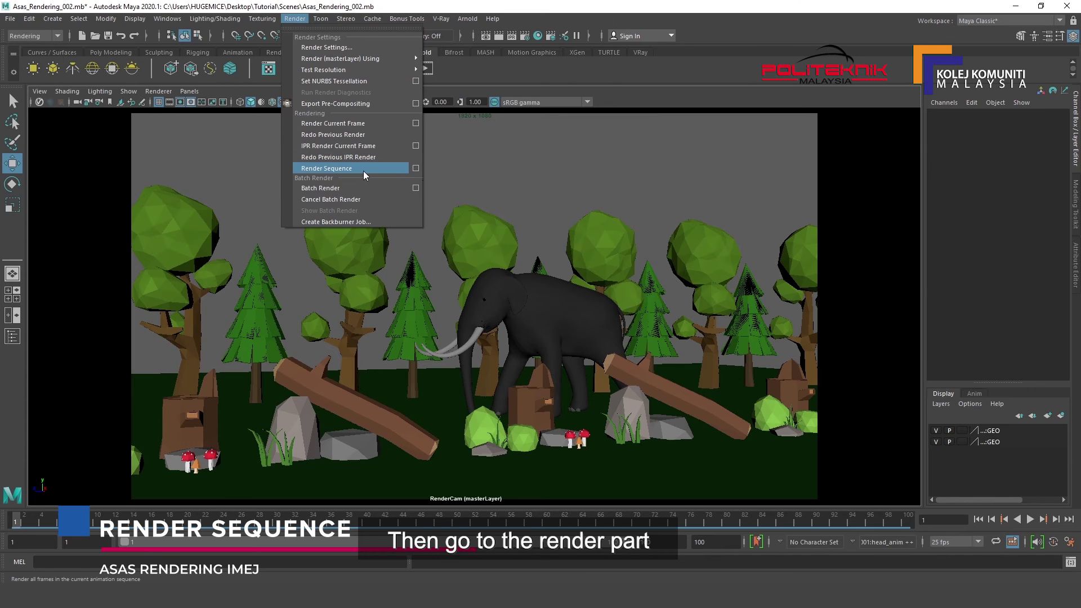
click(415, 169)
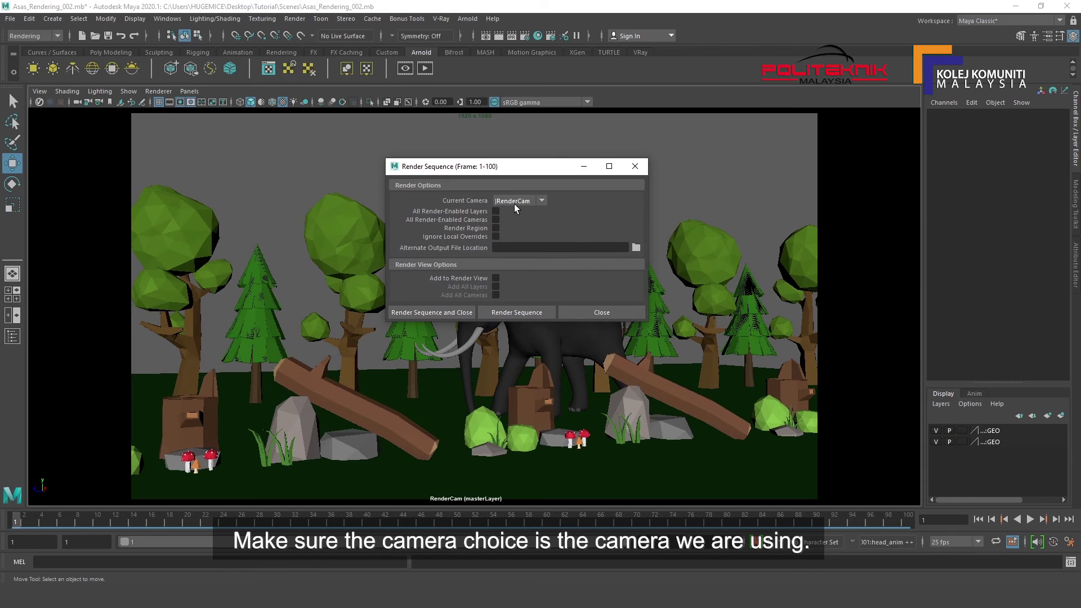
click(39, 91)
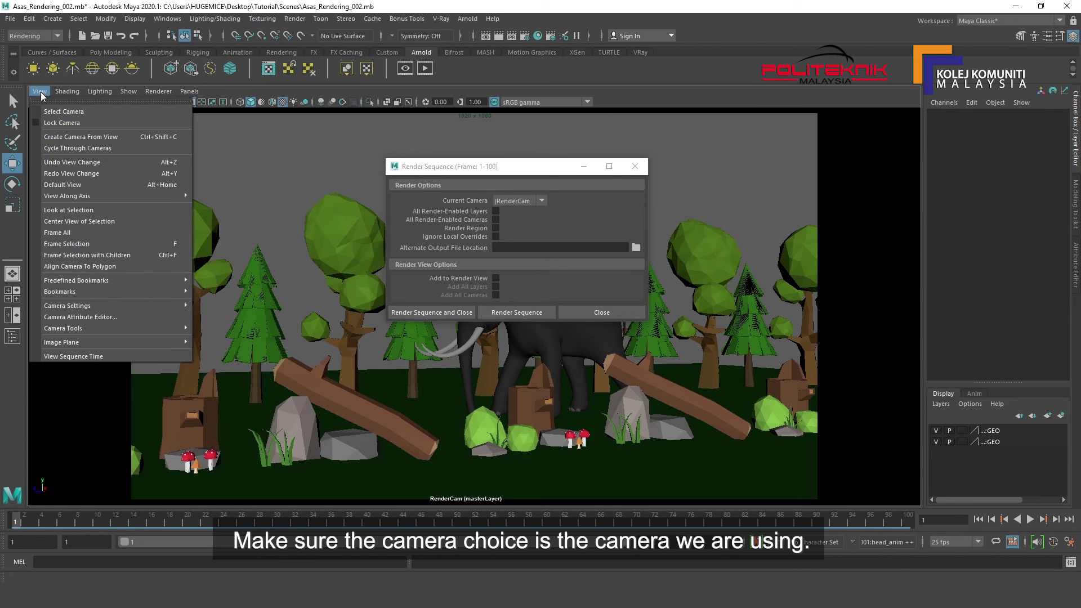
click(47, 113)
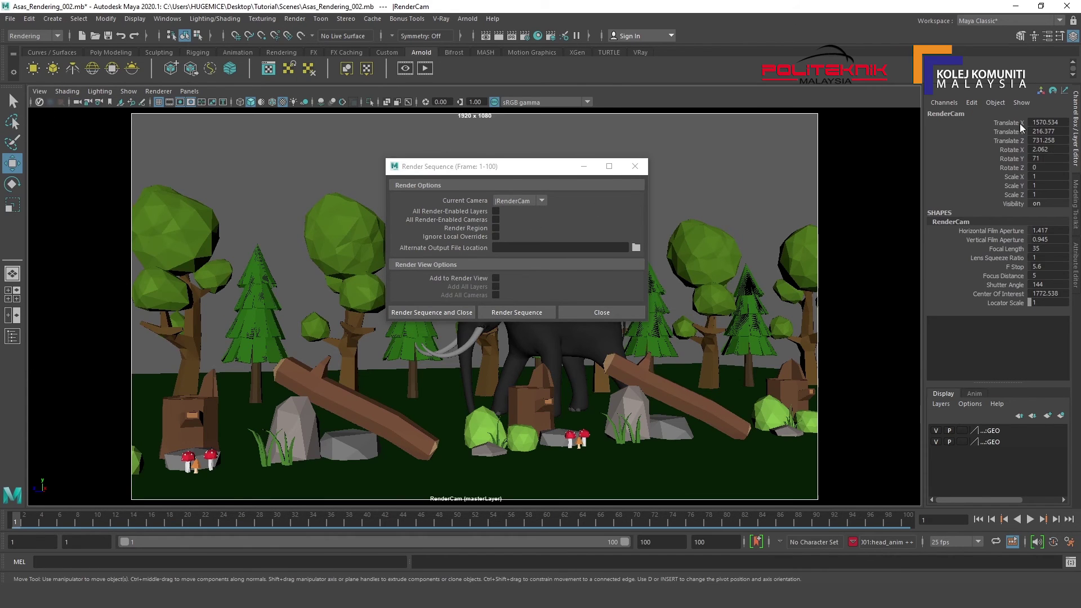
Tick All Render-Enabled Layers, then verify the Foreground, Character and Background layers in Render Setup
drag(508, 172, 552, 170)
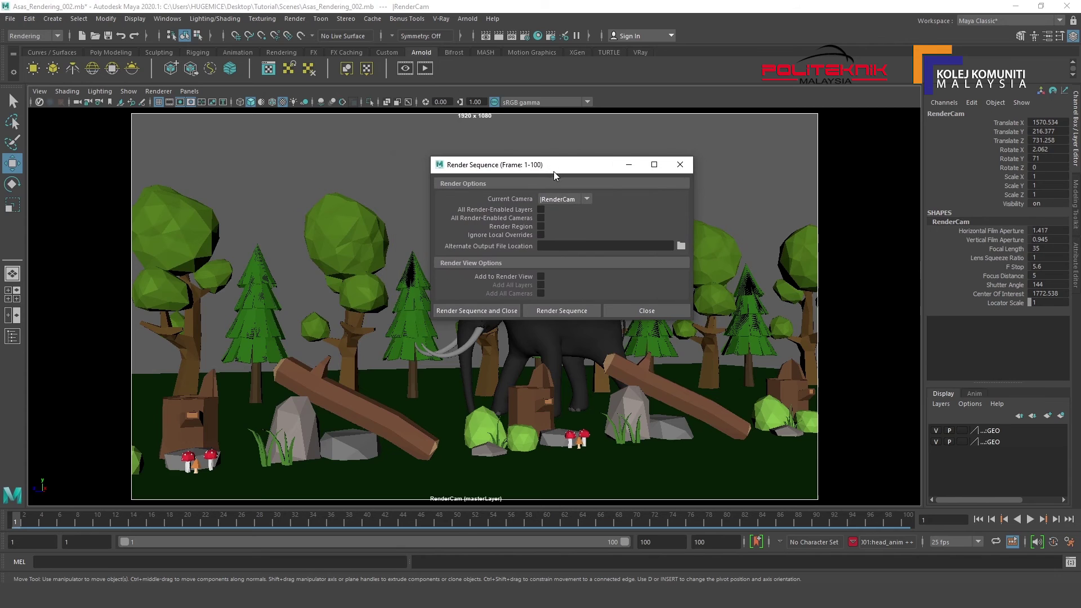
click(541, 209)
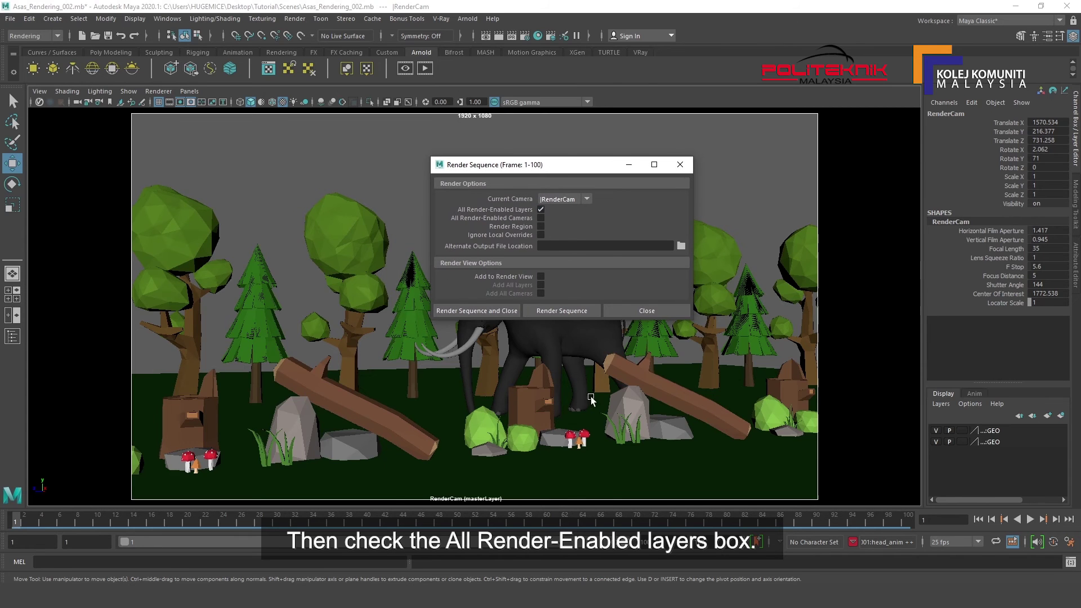
drag(523, 166, 606, 179)
click(551, 38)
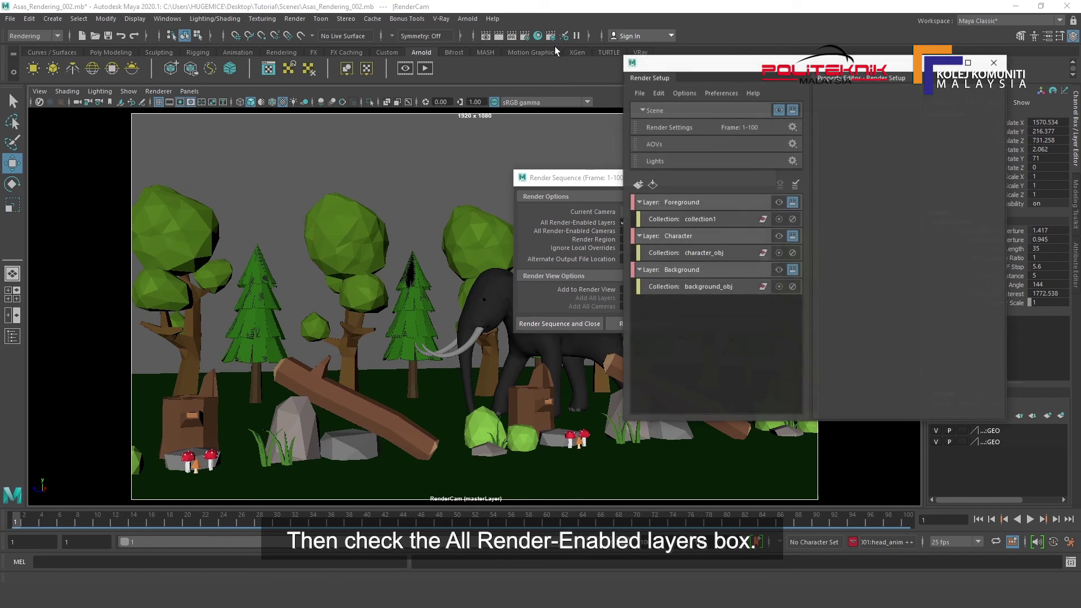
drag(664, 58, 133, 117)
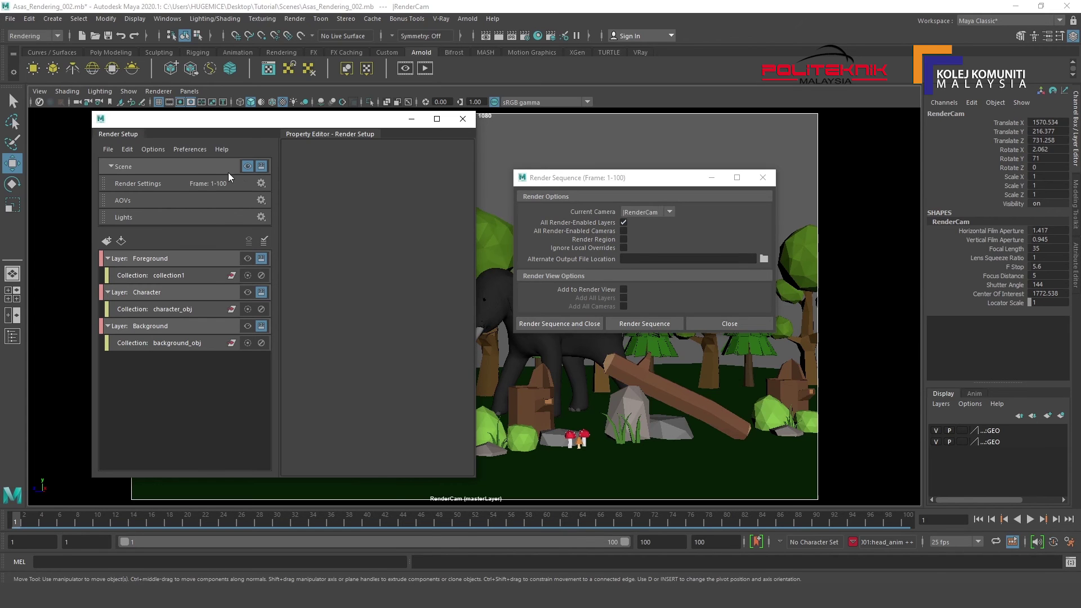
click(462, 118)
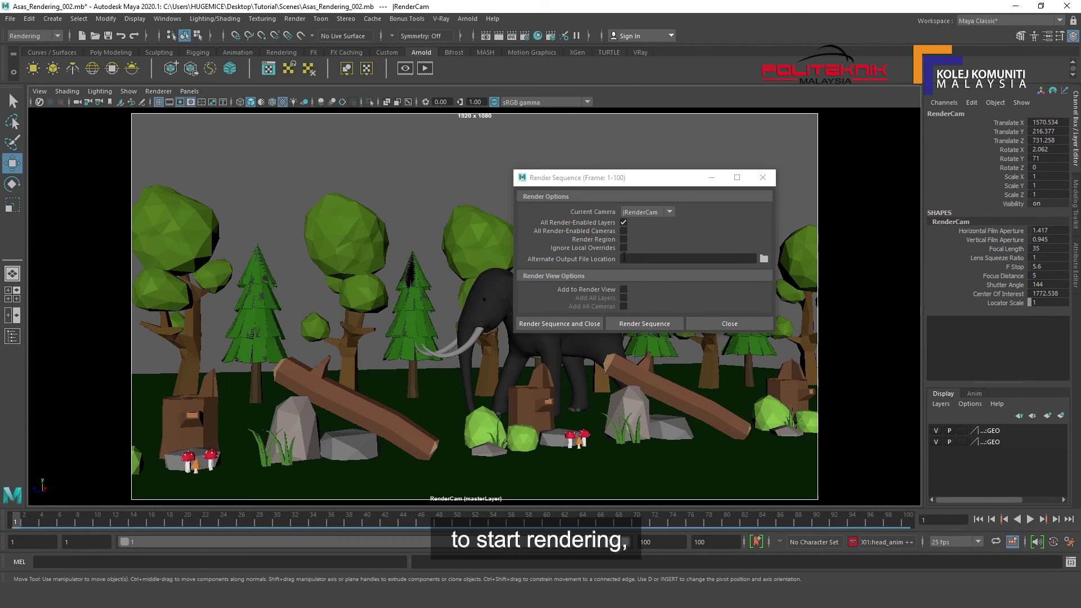